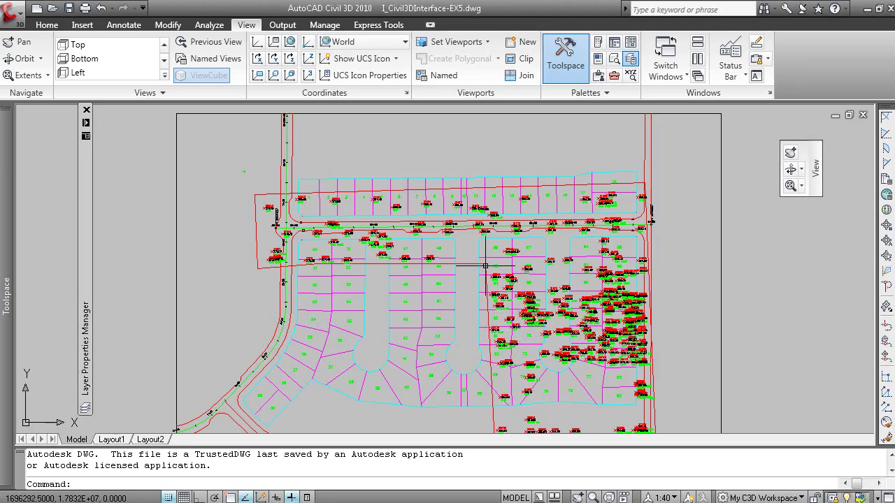
Step: Select parcel Single-Family : 48 in the drawing, then clear the selection
click(441, 248)
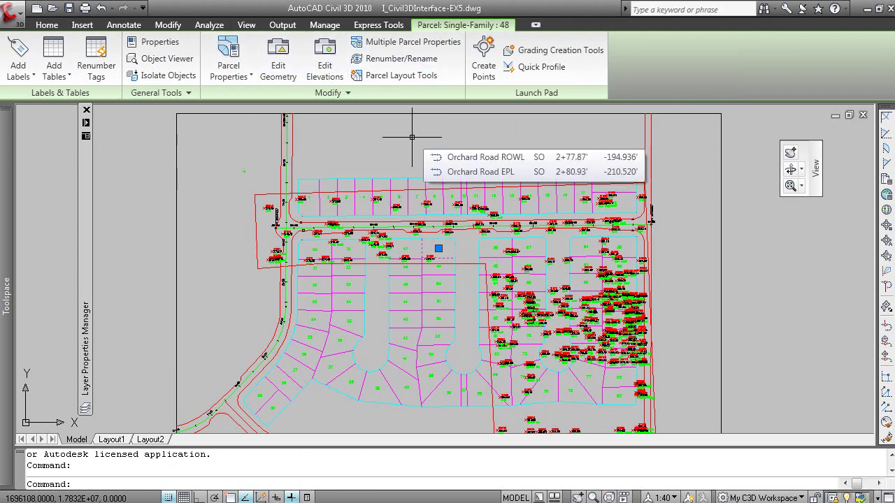
key(Escape)
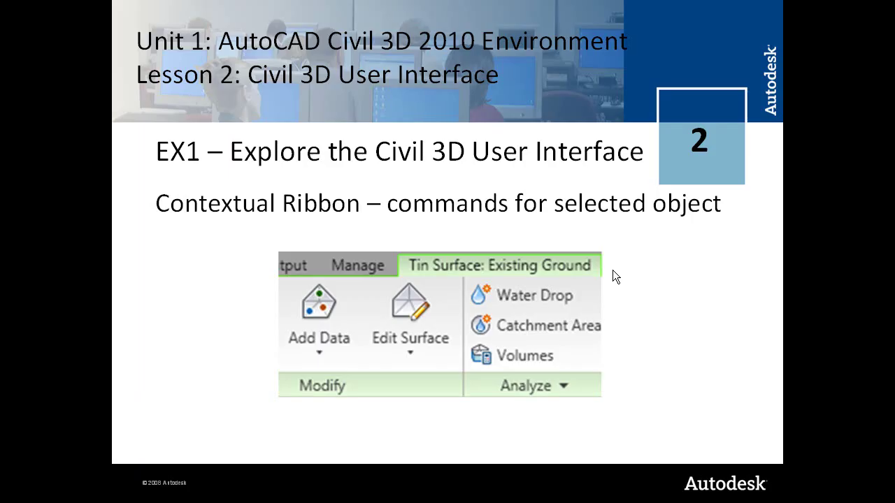
Step: Bring up the lesson slideshow, advance to the Help – reference and procedural help slide, then return to Civil 3D
click(552, 291)
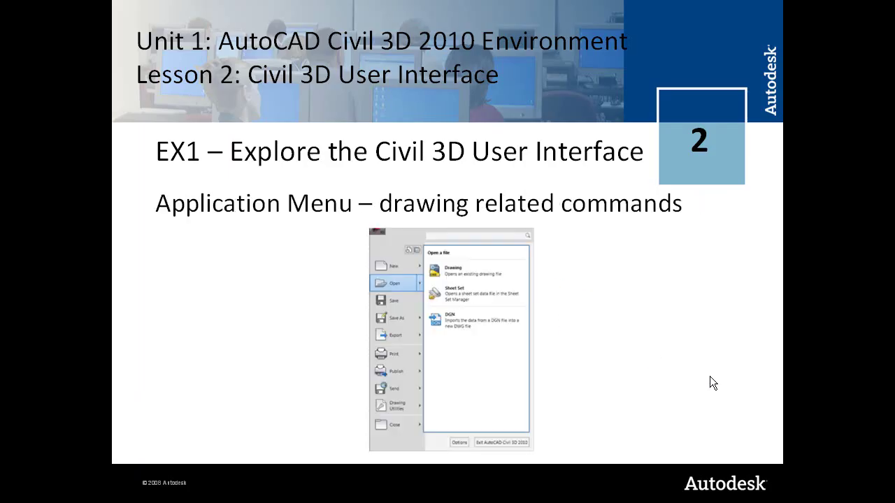
click(602, 324)
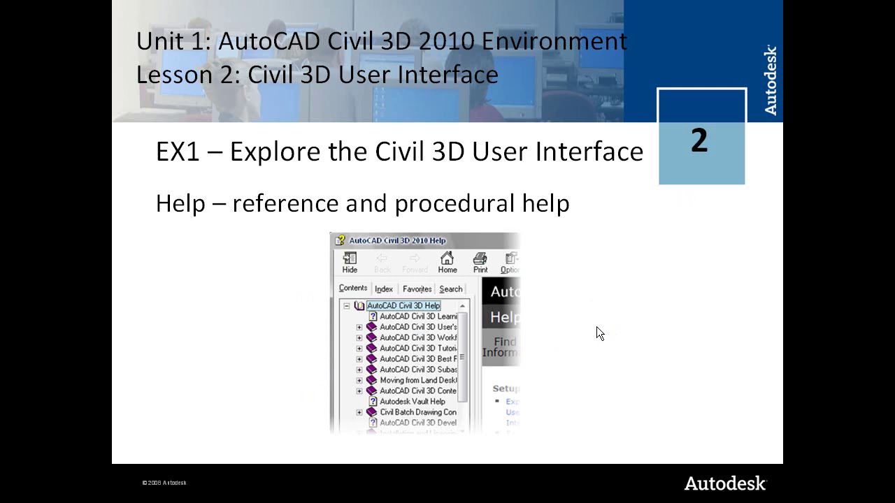
key(alt+Tab)
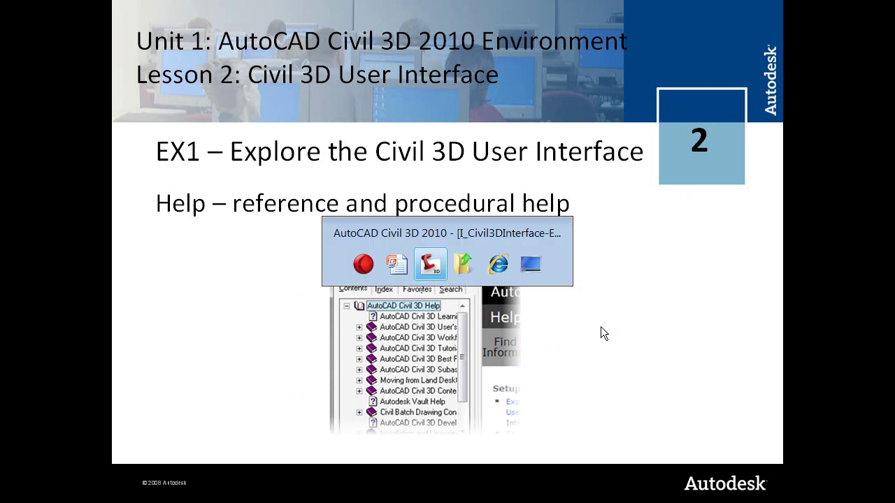
click(711, 9)
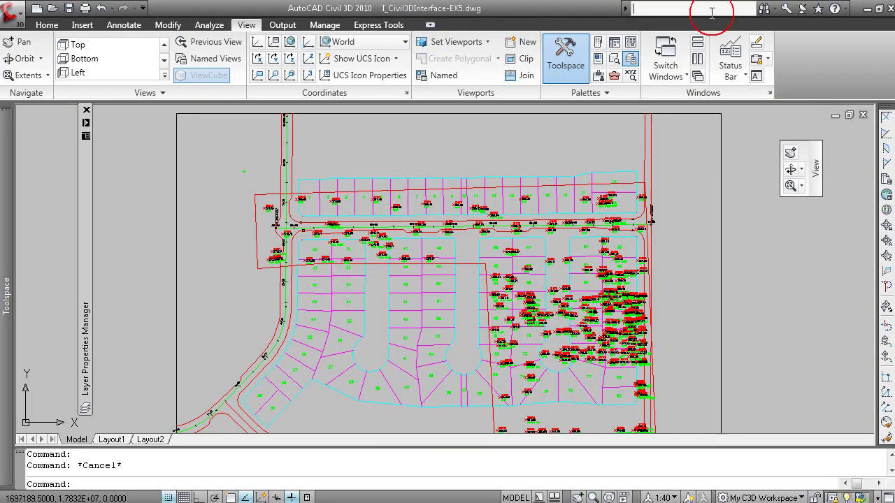
click(846, 9)
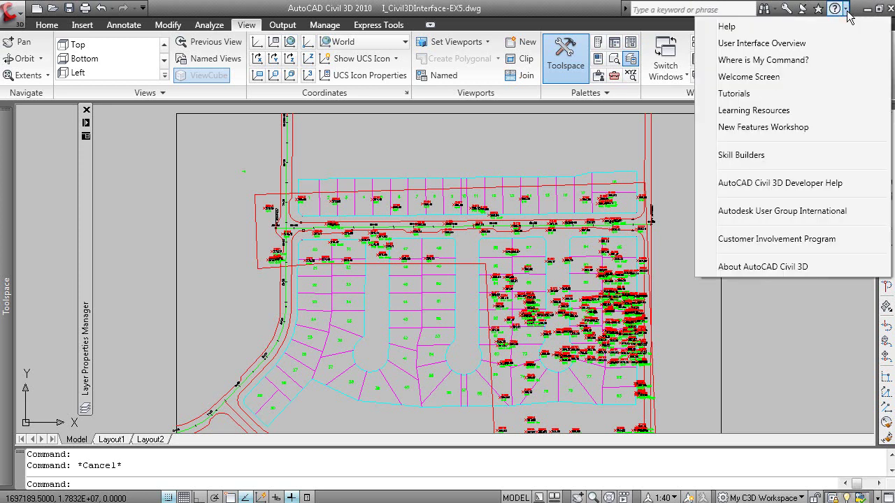
click(813, 60)
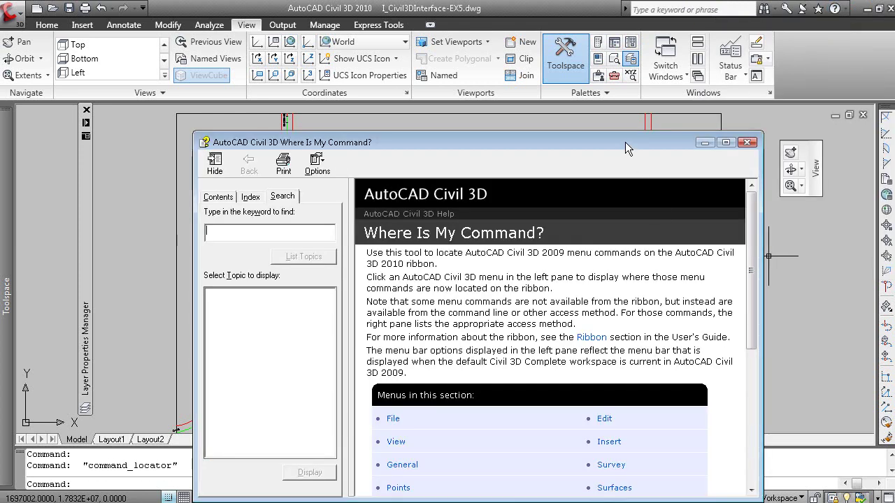
drag(625, 141, 613, 72)
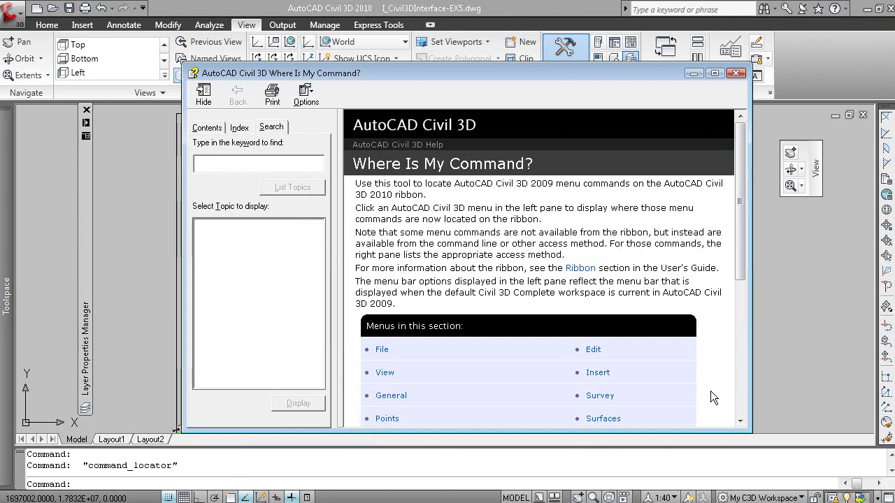
click(385, 373)
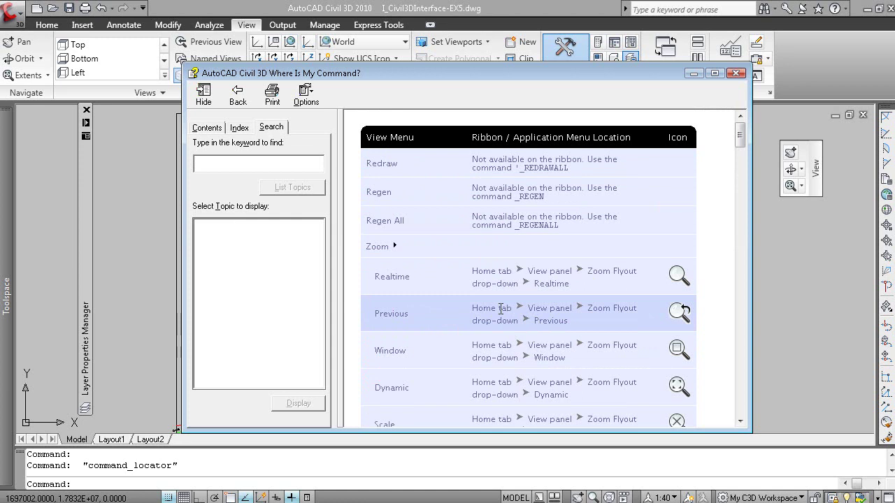
click(735, 73)
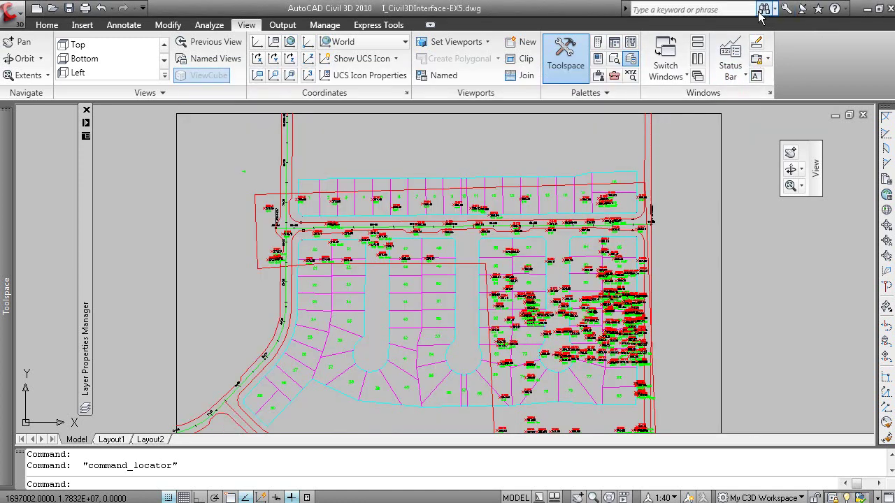
Step: Search InfoCenter for 'point label style', review the matching help topics, then close the results
click(737, 9)
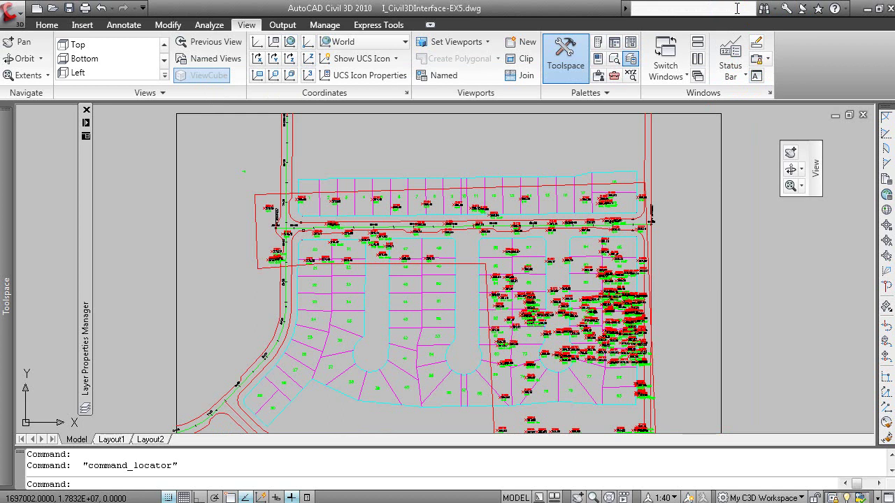
text(point label style)
key(Return)
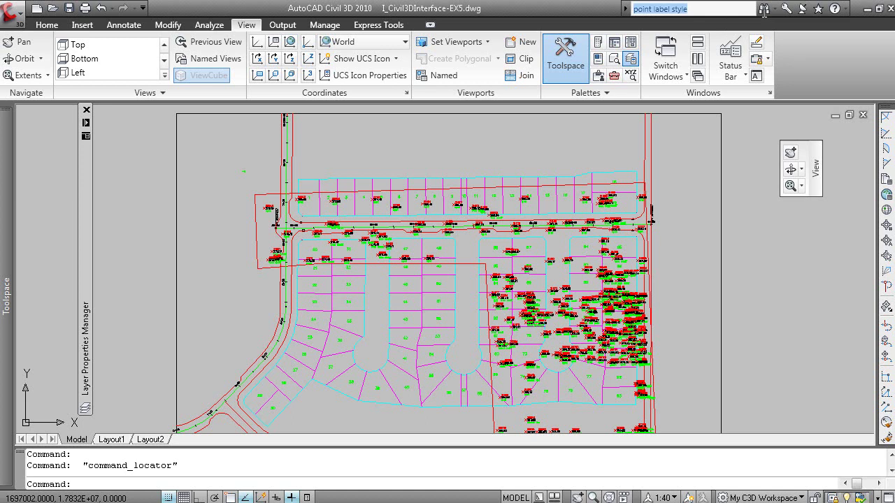
click(764, 9)
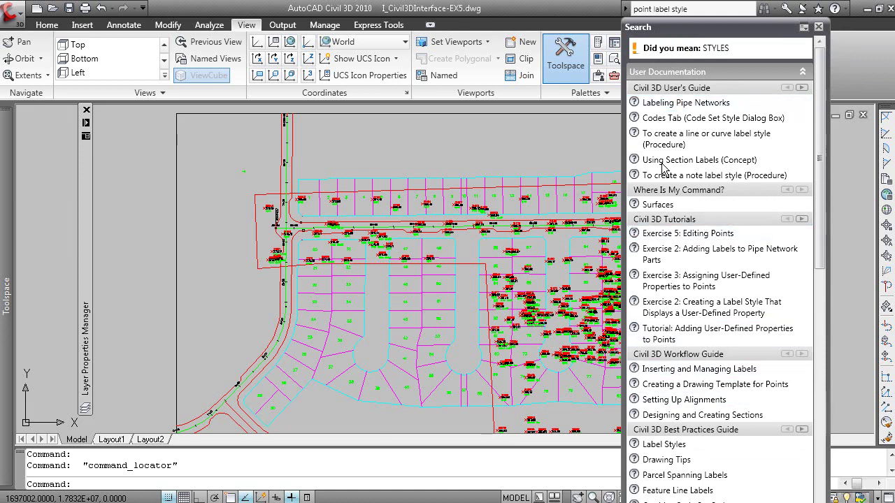
click(559, 151)
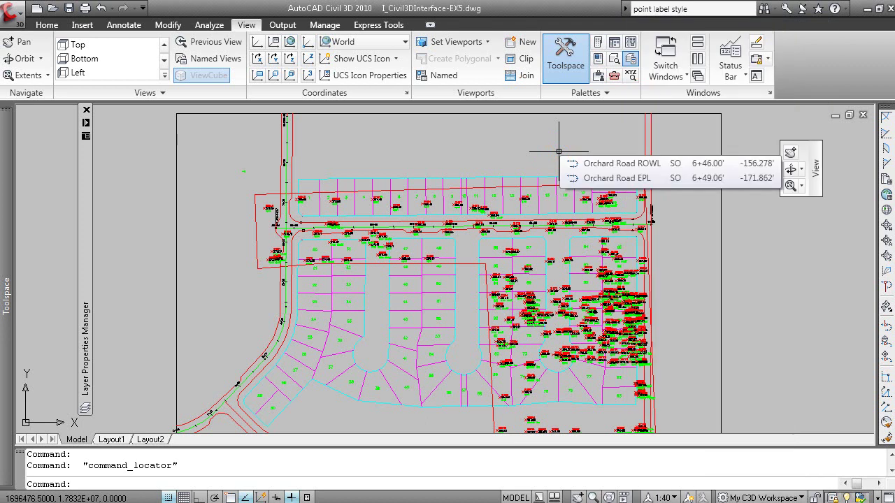
click(561, 141)
click(587, 146)
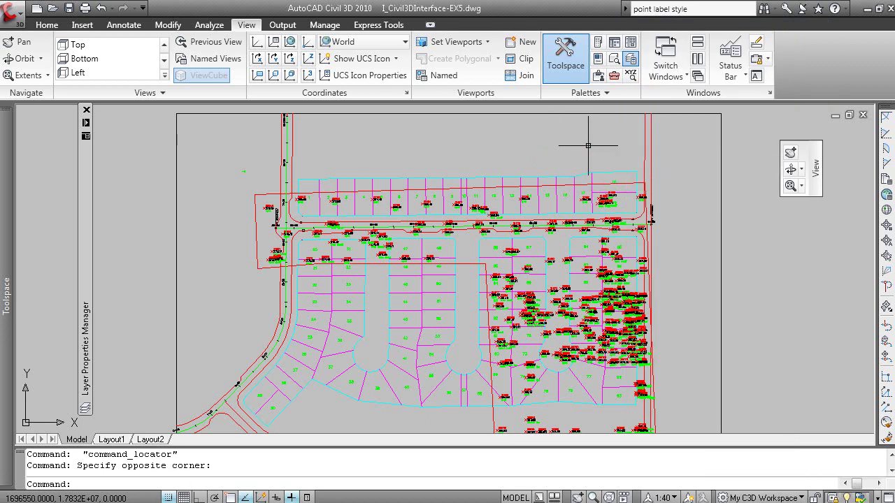
Step: Open Civil 3D Help with F1 and browse its Contents, Index, Favorites and Search tabs
key(F1)
drag(531, 62, 498, 38)
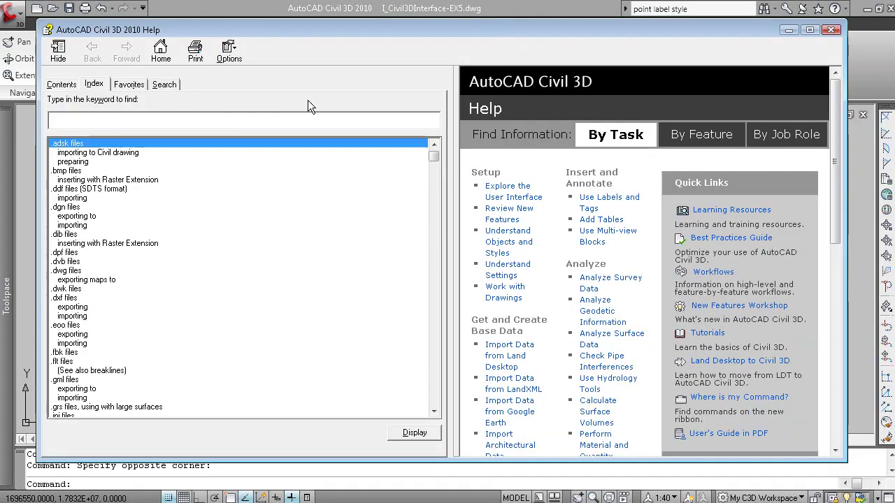
click(55, 85)
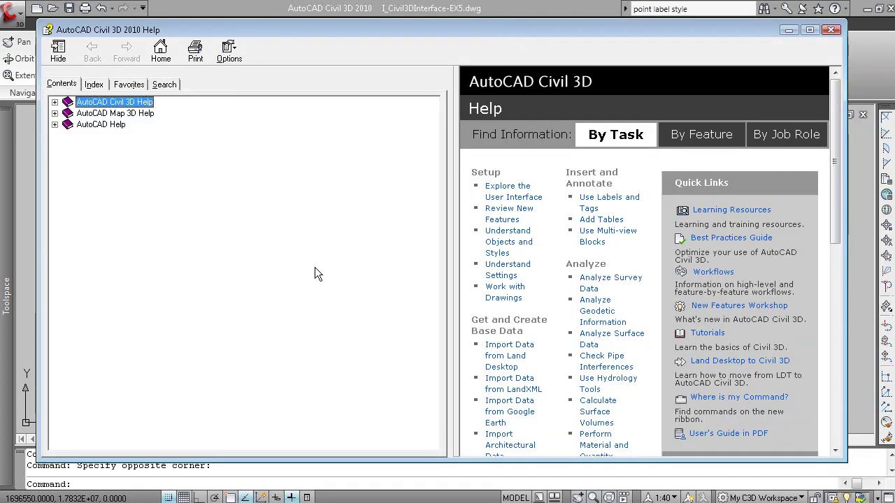
click(54, 102)
click(93, 85)
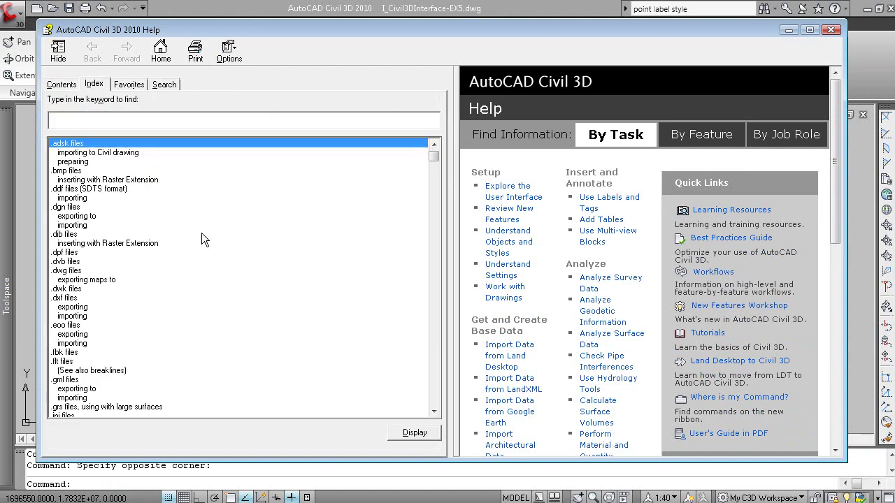
click(129, 84)
click(165, 85)
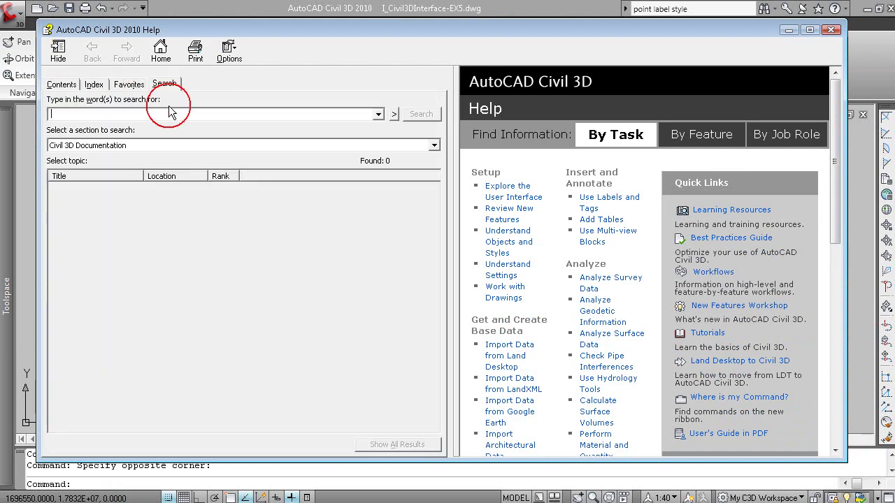
Step: View the By Feature and By Job Role help pages, maximize Help, then close it
click(685, 139)
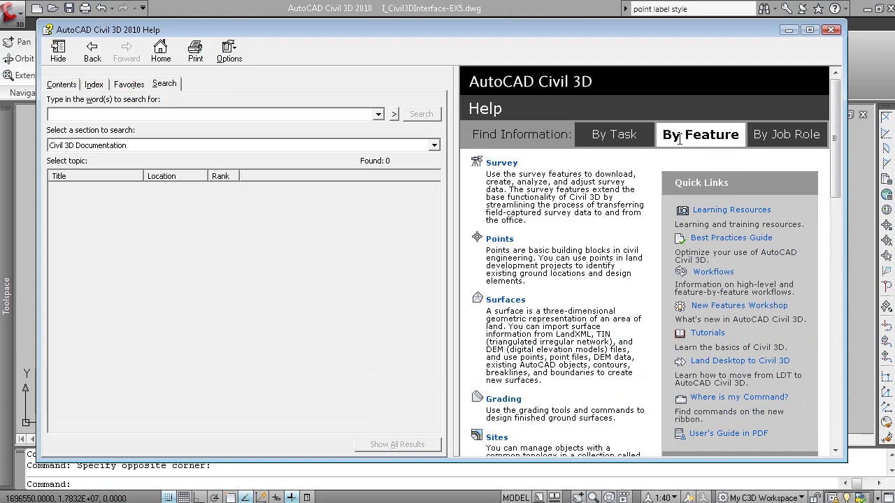
click(774, 134)
click(809, 29)
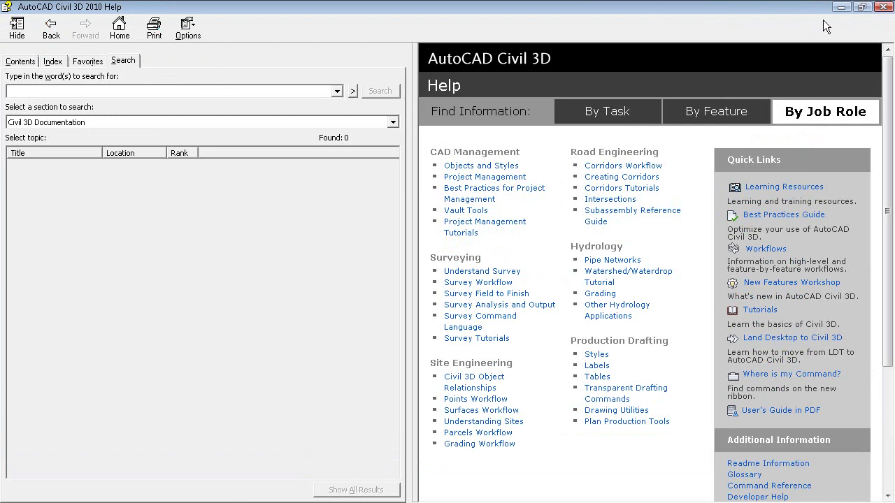
click(883, 7)
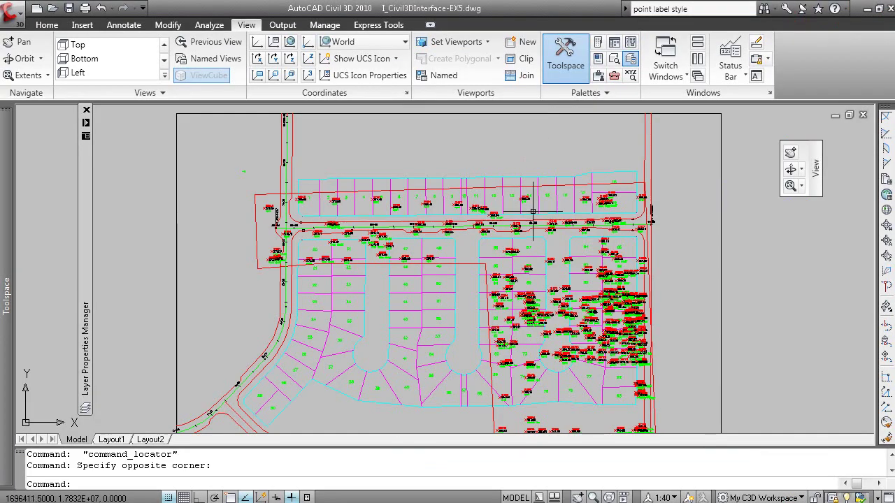
Step: Switch to the slideshow and advance to the EX2 – Explore Toolspace slide
key(alt+Tab)
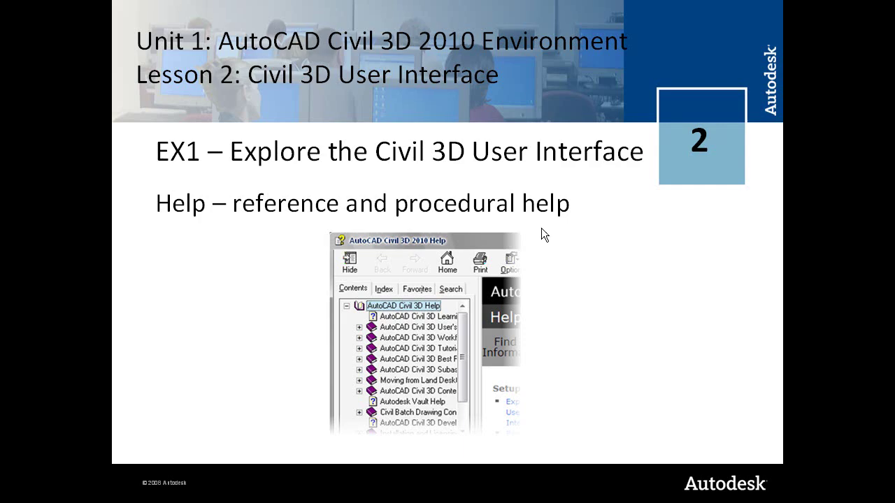
click(630, 297)
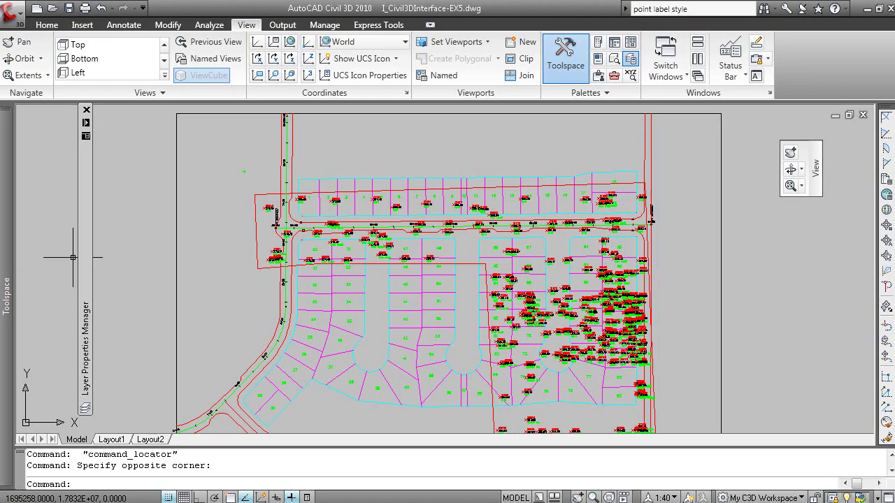
Step: Close the Layer Properties Manager, float the Toolspace mid-screen, then close the Toolspace
click(87, 110)
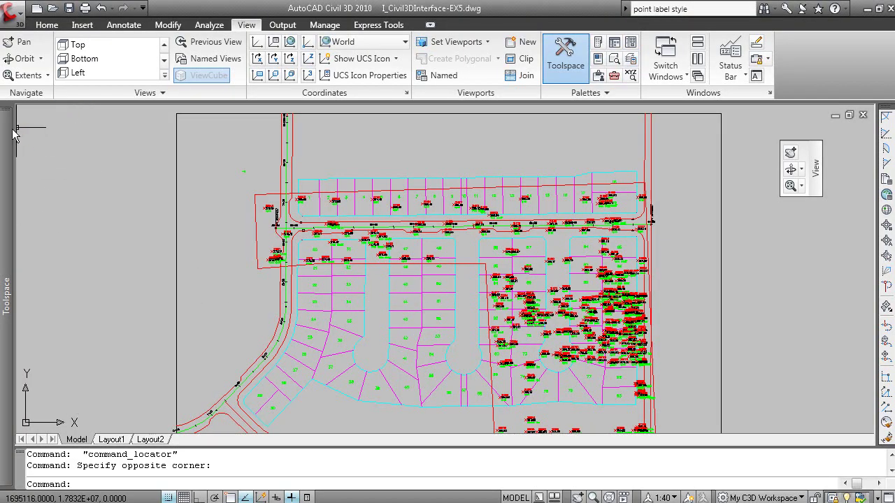
mouse_move(8, 135)
mouse_move(21, 147)
mouse_down()
mouse_move(111, 160)
mouse_move(160, 105)
mouse_up()
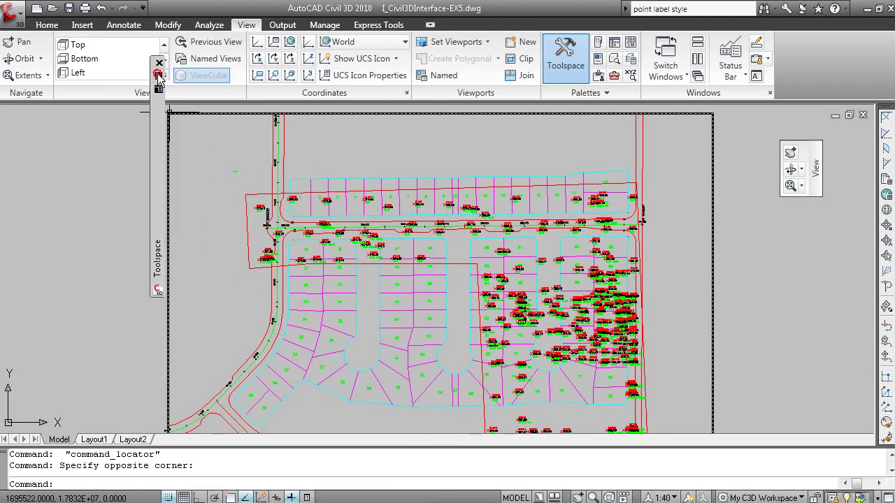
mouse_move(158, 75)
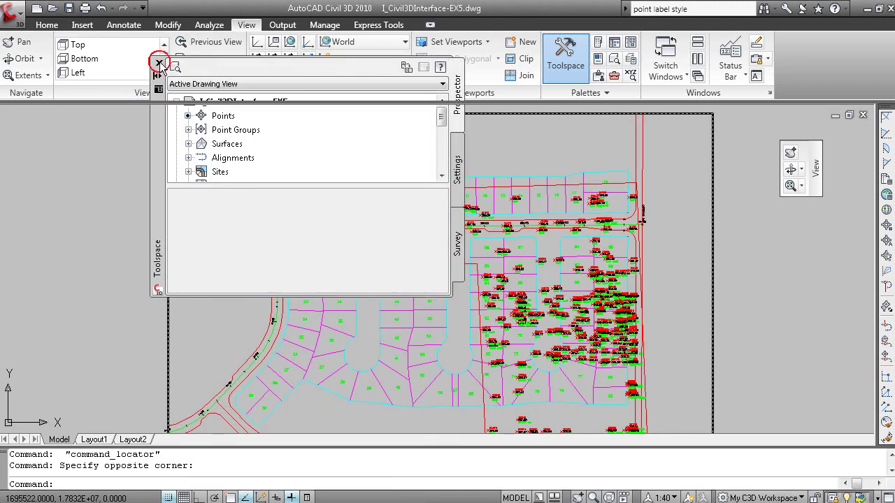
click(160, 65)
Step: Pan the drawing, reopen the Toolspace by repeating the command, close it again, and go to the Home tab
scroll(190, 94, down, 1)
scroll(102, 245, down, 2)
middle_drag(103, 245, 199, 228)
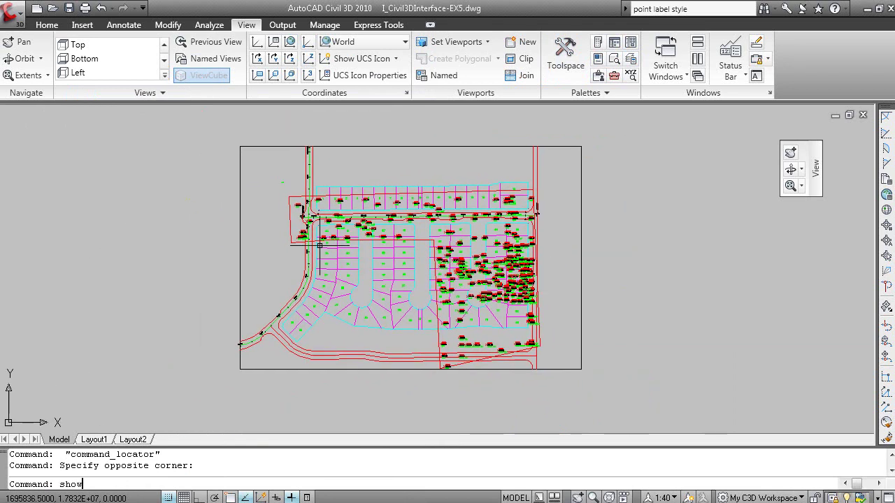
key(Return)
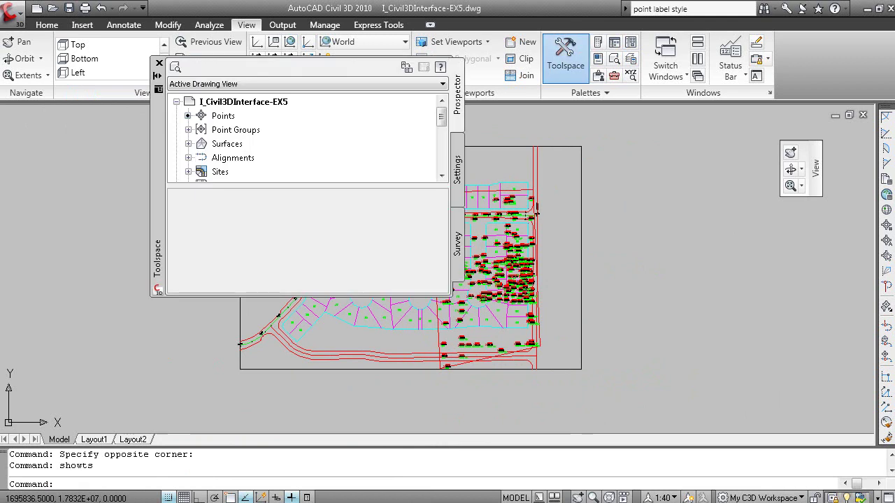
click(159, 63)
click(49, 26)
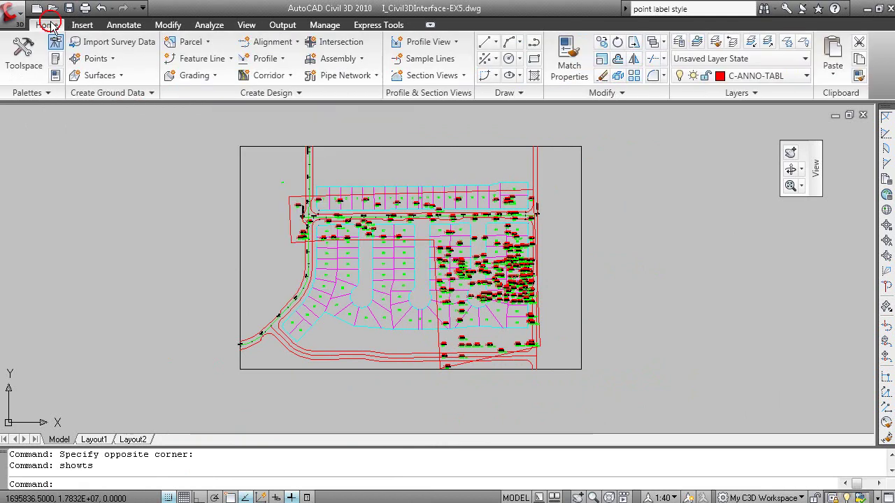
Step: Reopen the Toolspace, then move it lower right and make it taller
click(35, 71)
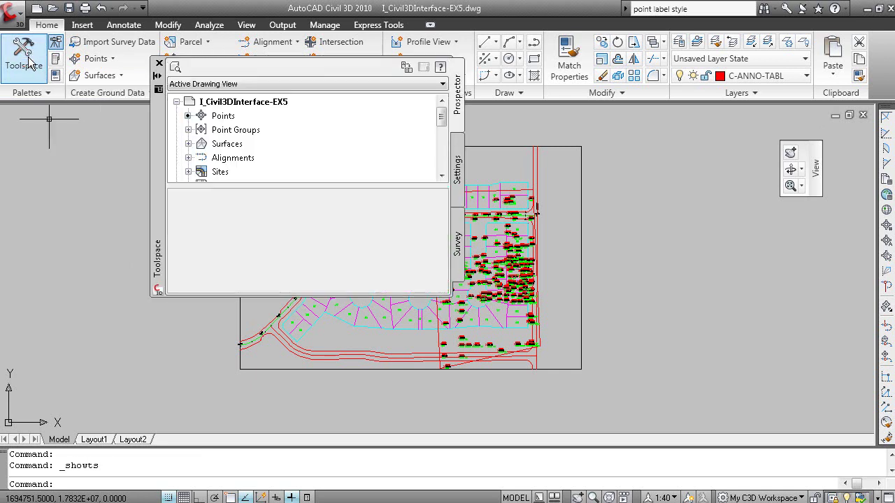
drag(160, 135, 187, 216)
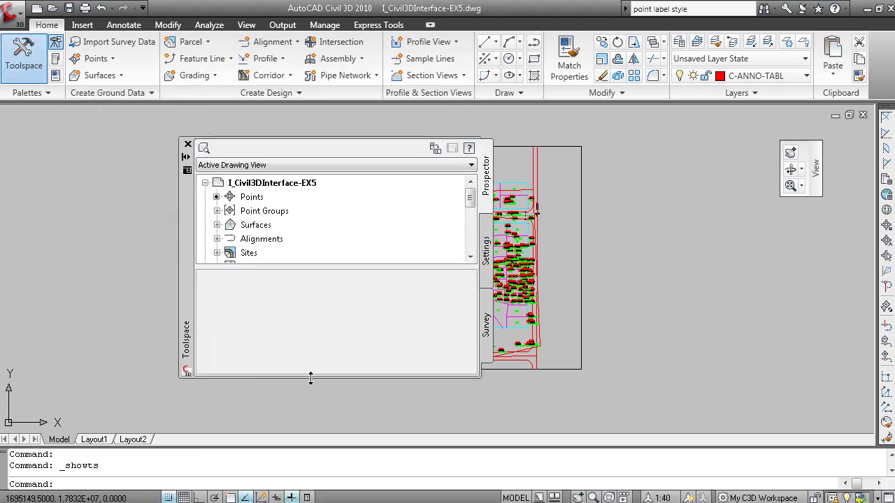
drag(308, 376, 308, 418)
drag(184, 300, 180, 286)
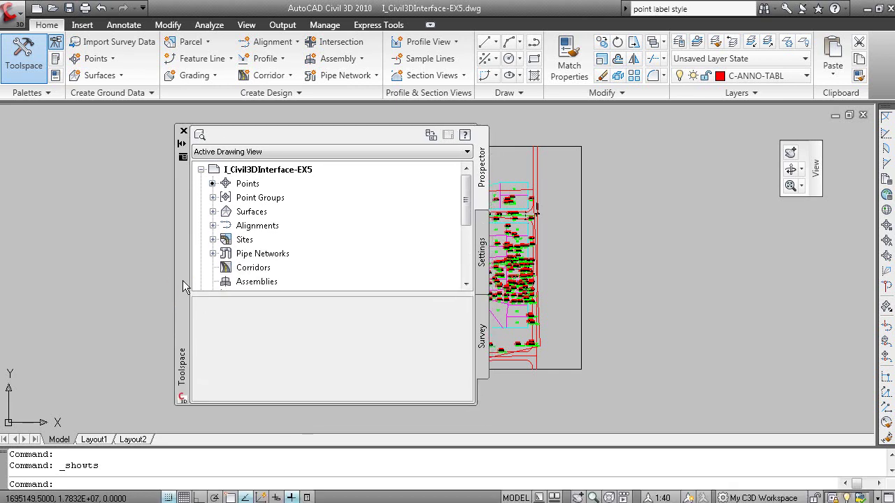
Step: Dock the Toolspace on the left side using Move, then undock it to float again
right_click(181, 190)
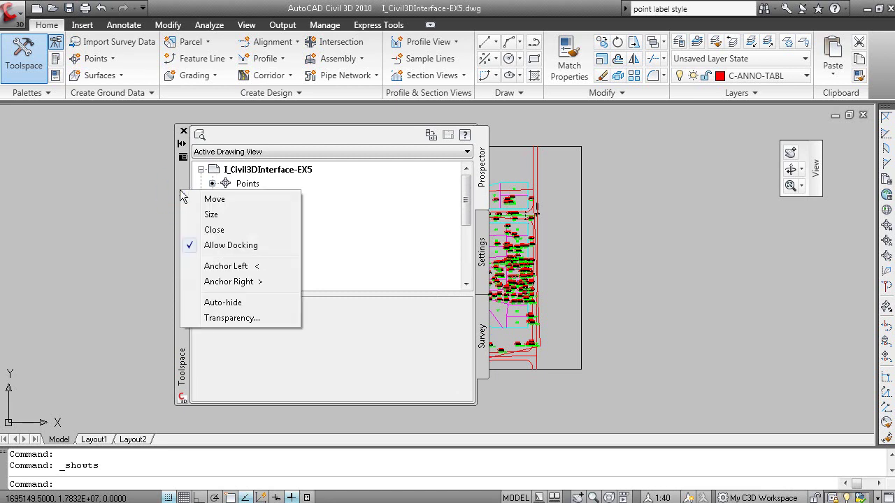
click(190, 198)
click(22, 177)
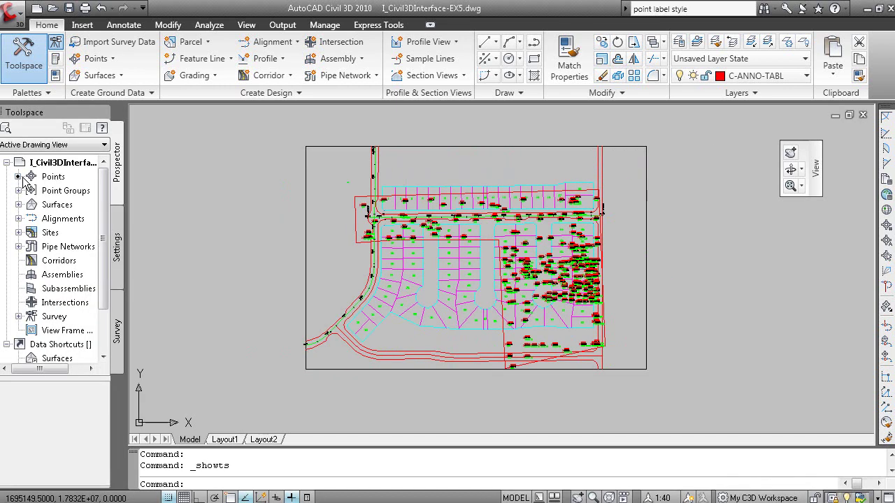
drag(130, 241, 164, 242)
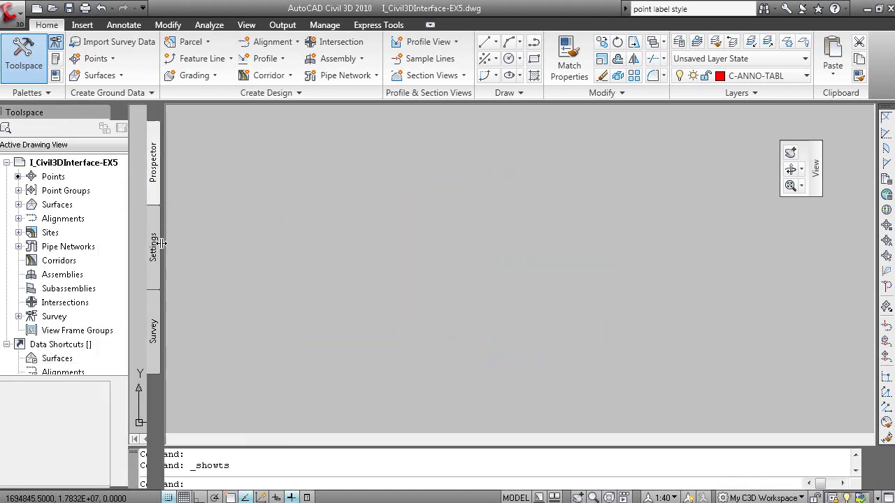
double_click(70, 112)
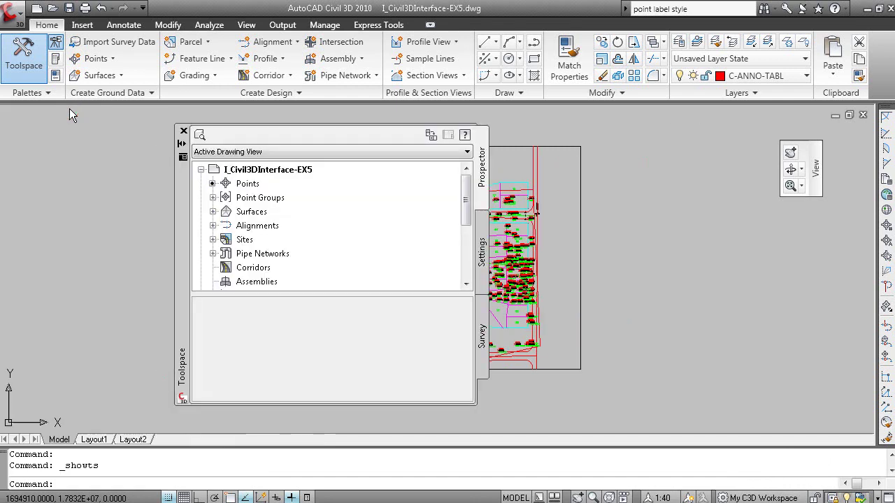
Step: Turn off Allow Docking and reshape the floating Toolspace narrower and taller near the top left
right_click(185, 198)
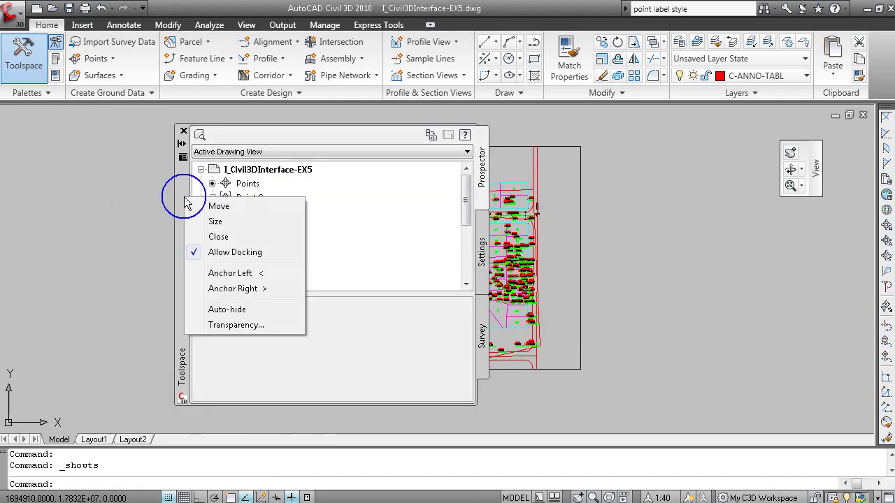
click(238, 253)
drag(183, 256, 14, 233)
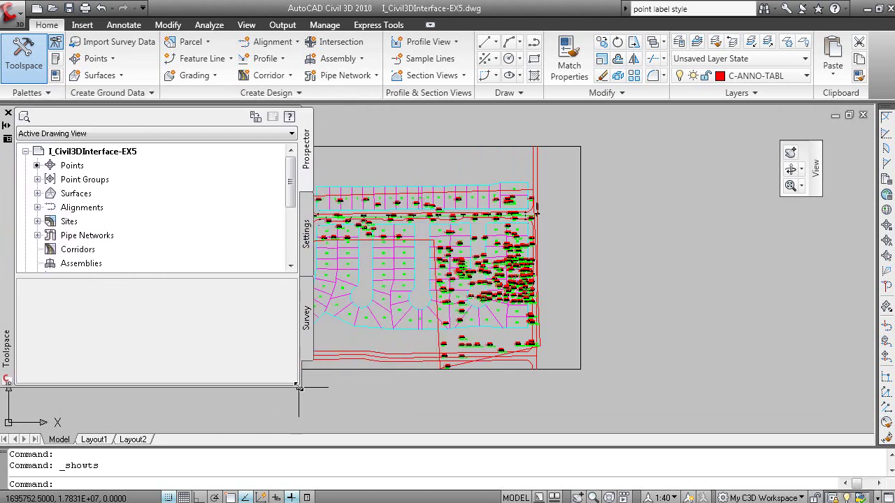
mouse_move(299, 386)
mouse_down()
mouse_move(280, 413)
mouse_move(245, 429)
mouse_up()
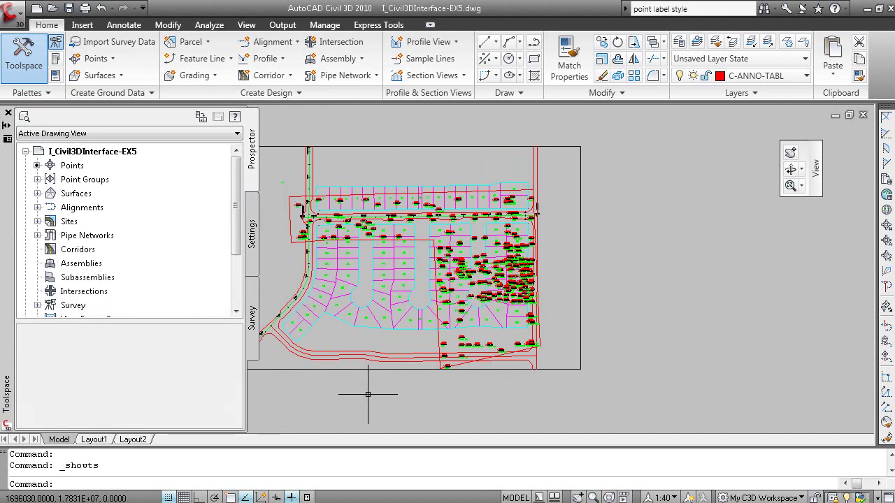
middle_drag(439, 377, 534, 368)
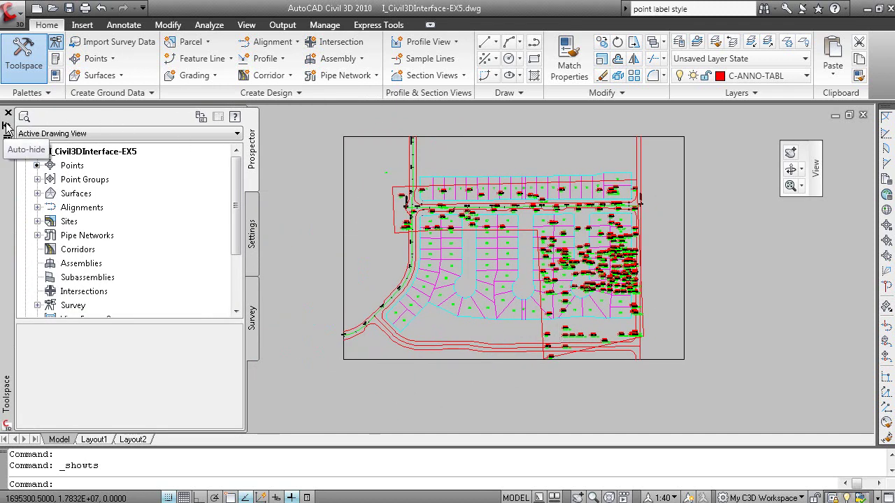
Step: Turn on Auto-hide for the Toolspace, then pull it away from the left edge
right_click(10, 181)
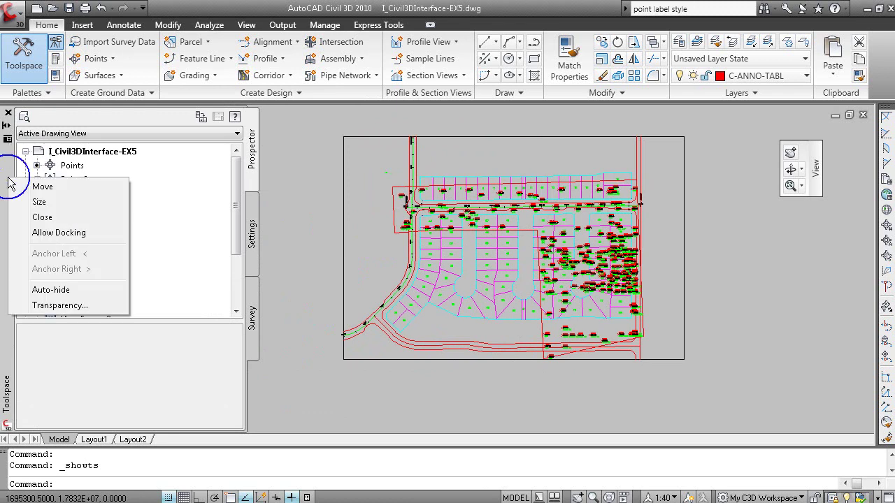
click(49, 290)
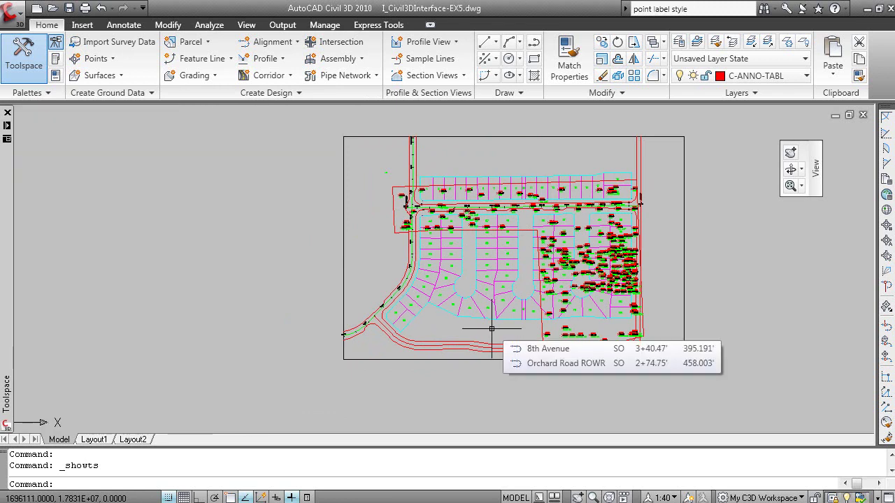
mouse_move(11, 210)
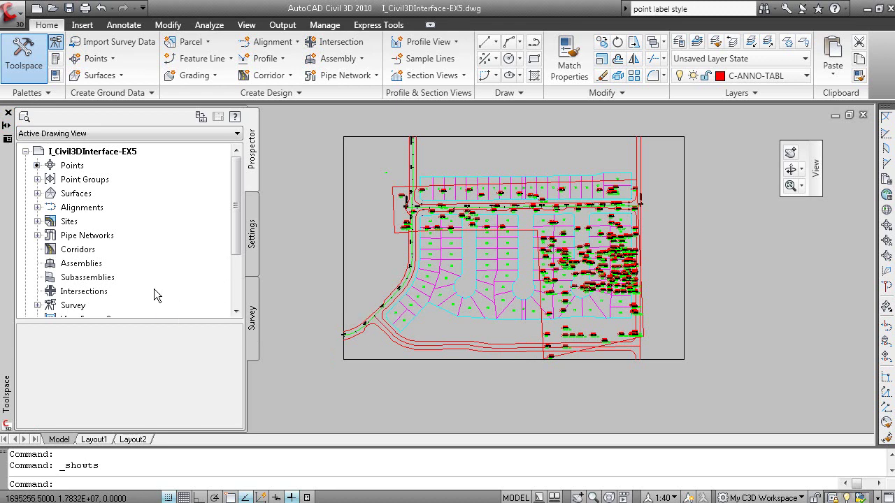
click(6, 255)
drag(5, 256, 117, 214)
Step: Re-enable docking and anchor the Toolspace collapsed against the left edge with Anchor Left
right_click(117, 213)
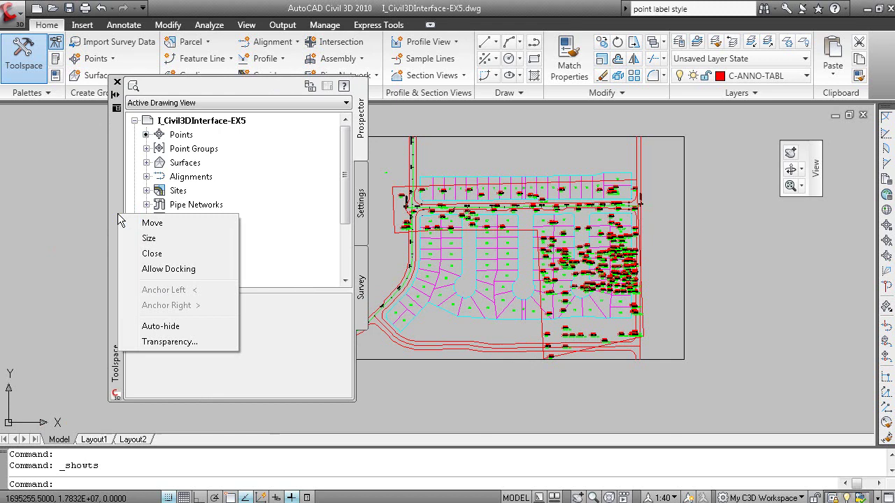
click(159, 269)
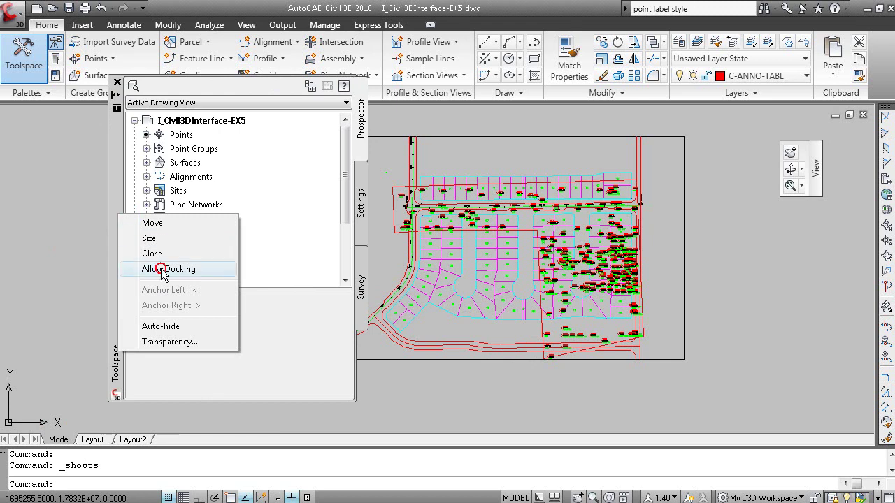
right_click(119, 207)
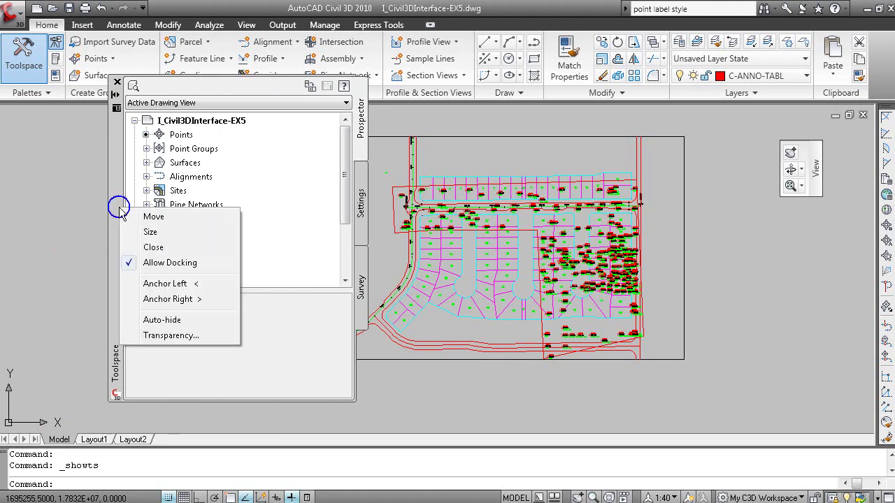
click(183, 283)
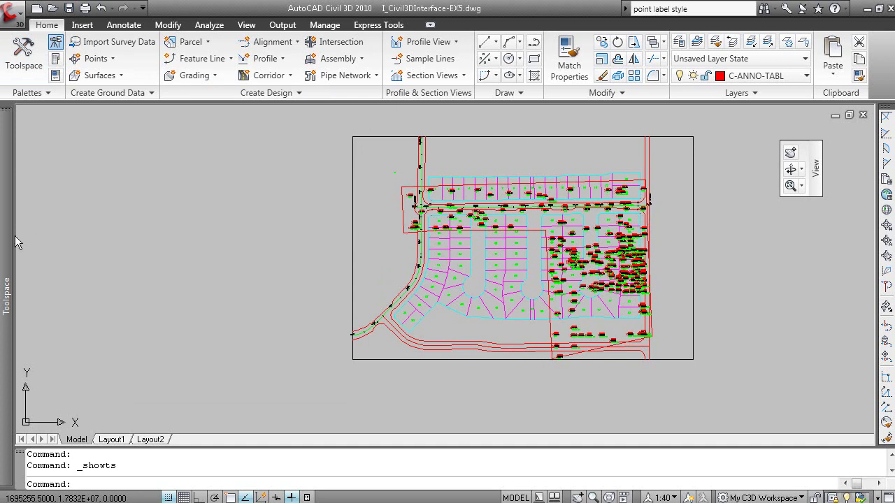
mouse_move(4, 239)
Step: Release the anchored Toolspace into a floating palette and slide it to the left edge
right_click(9, 281)
right_click(17, 273)
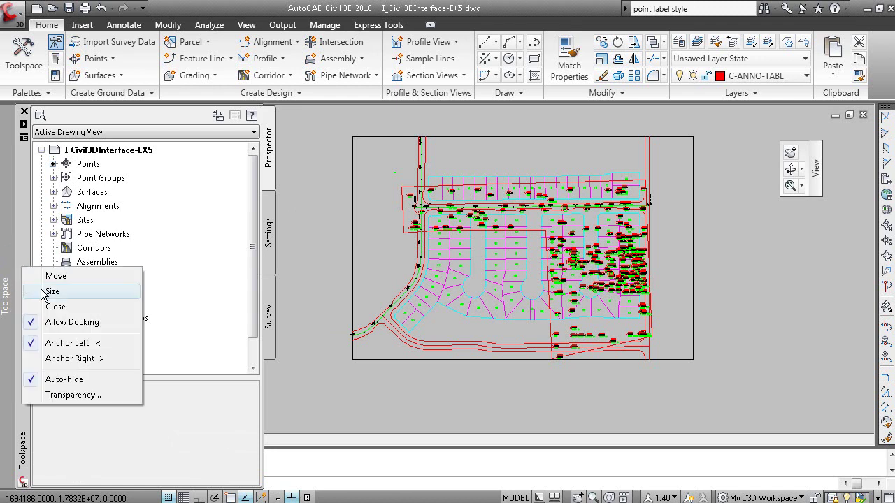
click(56, 321)
mouse_move(72, 306)
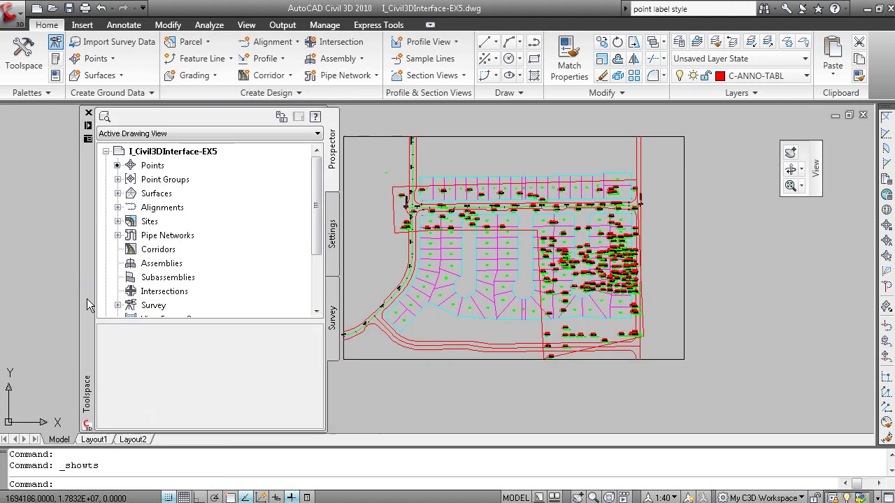
drag(72, 306, 15, 307)
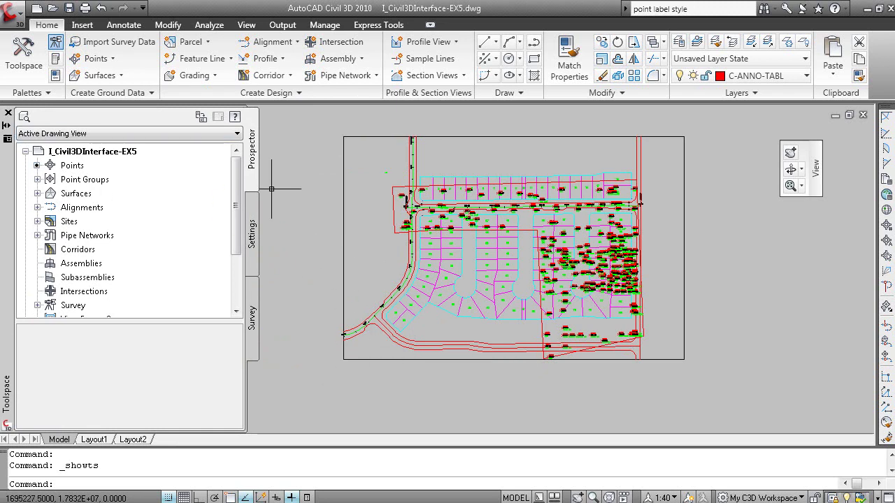
Step: Expand Point Groups and the EG surface, and list the _All Points group's points in an enlarged list
click(254, 170)
click(252, 168)
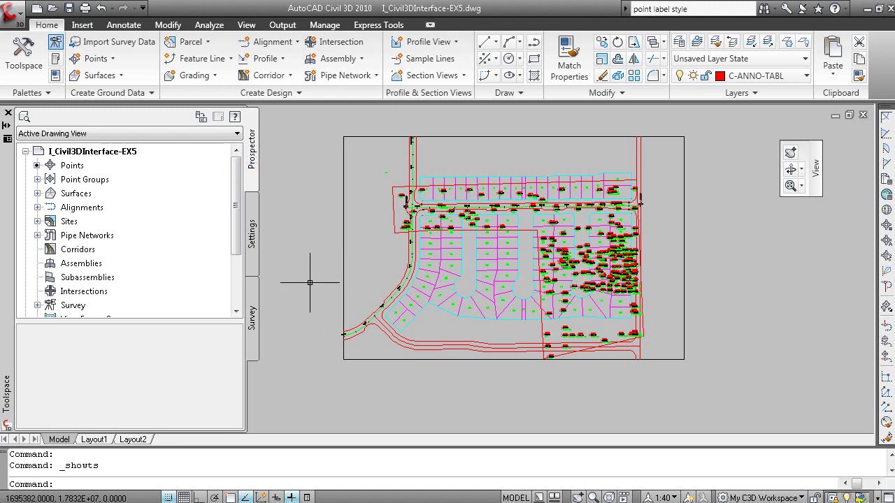
click(38, 179)
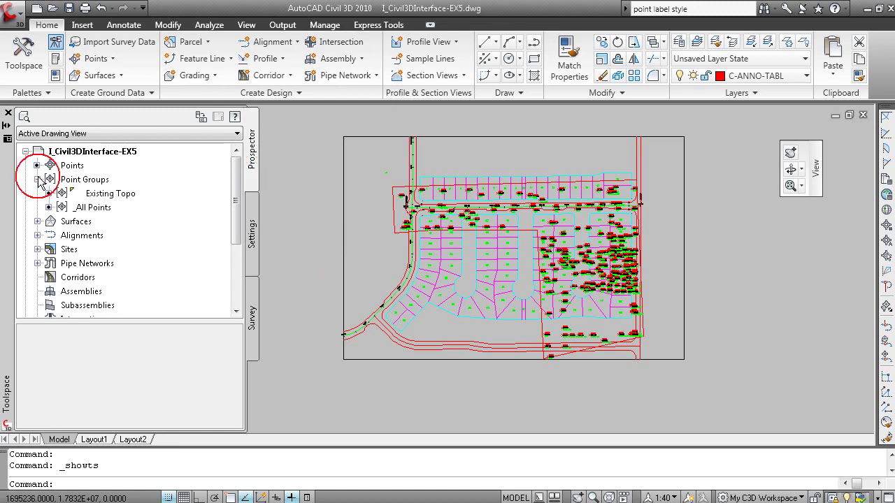
click(38, 221)
click(50, 235)
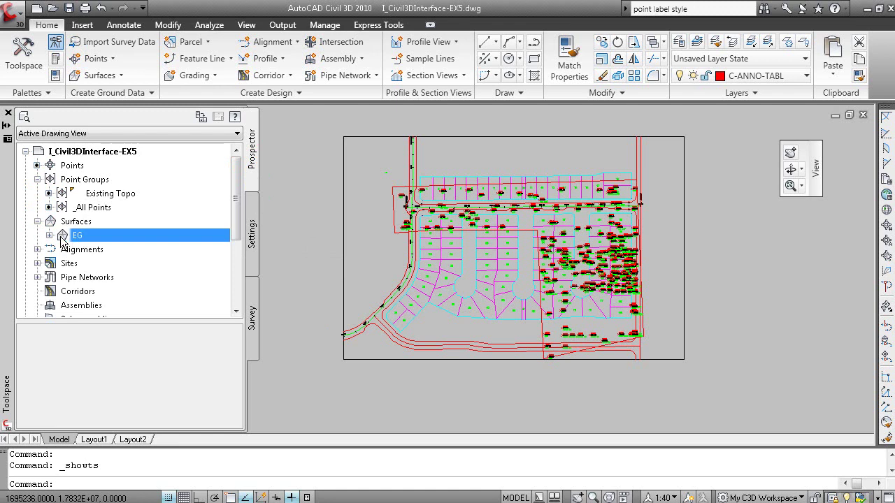
click(84, 208)
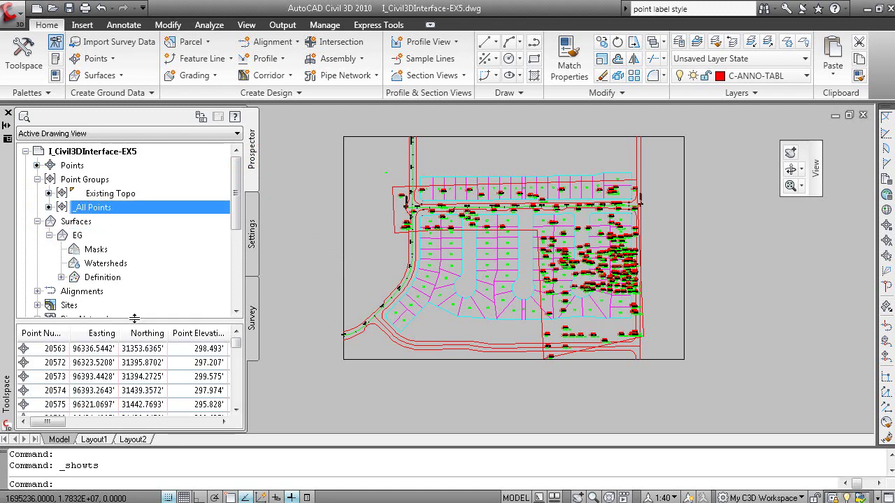
drag(134, 319, 132, 258)
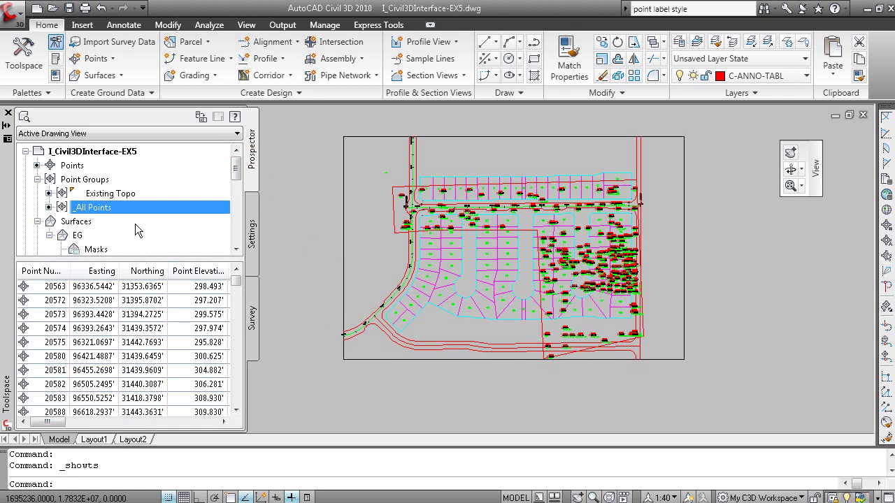
drag(236, 168, 235, 186)
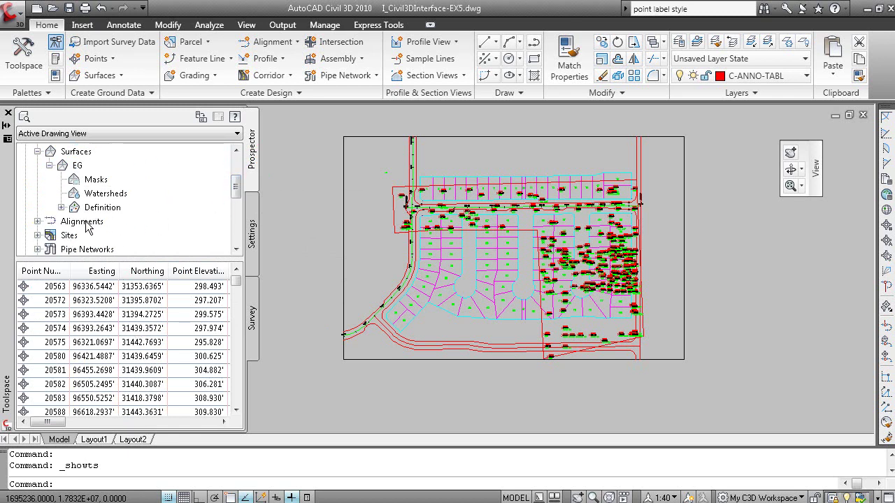
Step: Expand Sites > Block Parcels > Parcels and select Single-Family : 1 through 4
click(38, 235)
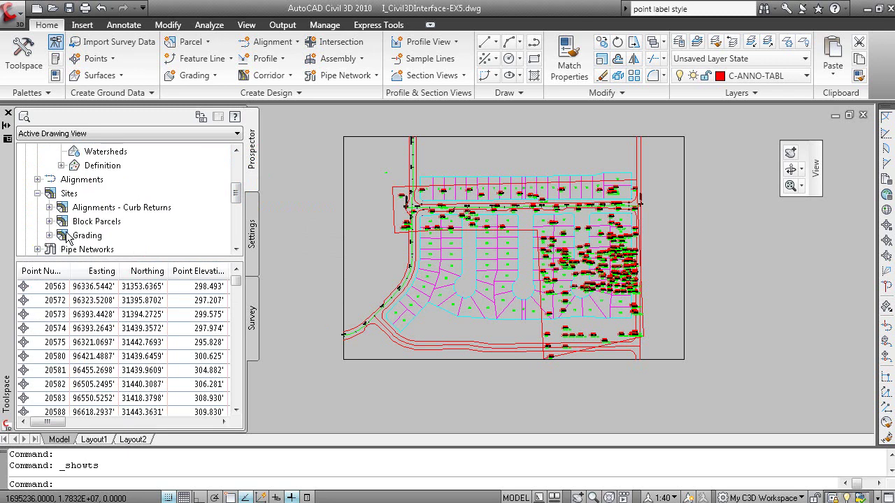
click(50, 221)
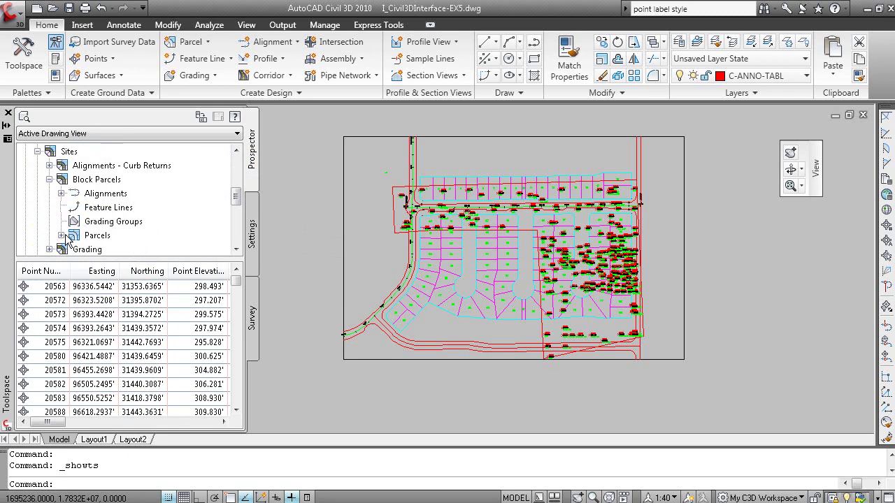
click(61, 235)
click(124, 166)
click(130, 180)
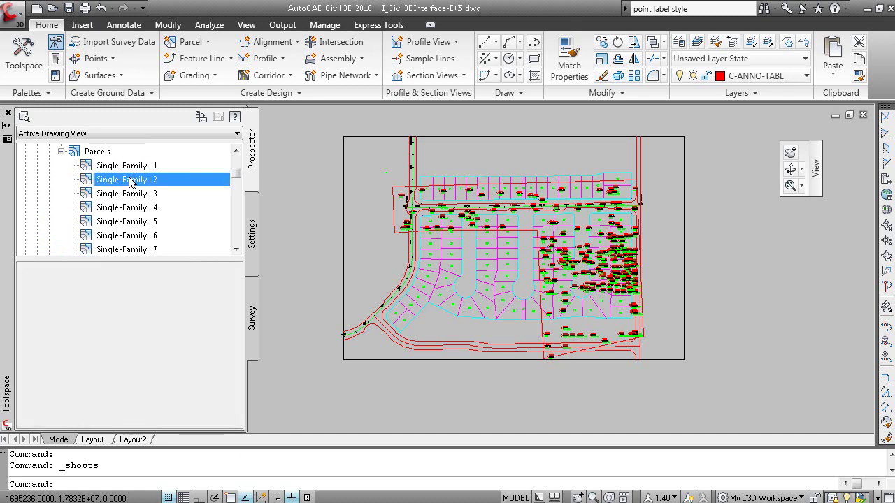
click(131, 192)
click(130, 207)
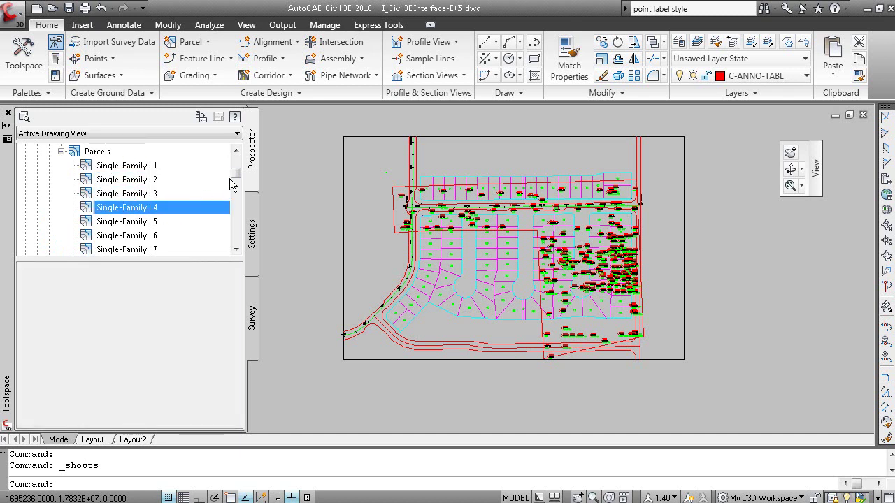
Step: Turn on item previews for the Prospector tree and select Single-Family : 1
scroll(235, 173, up, 3)
scroll(234, 247, down, 1)
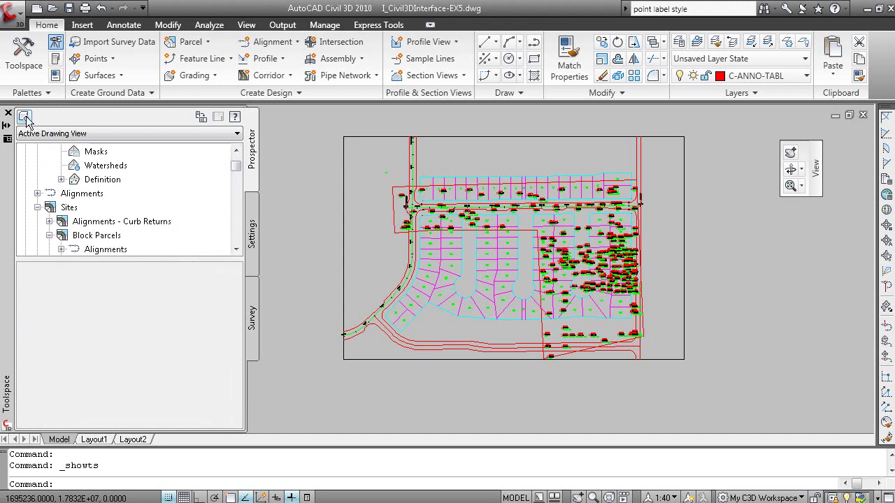
click(24, 116)
scroll(235, 172, down, 2)
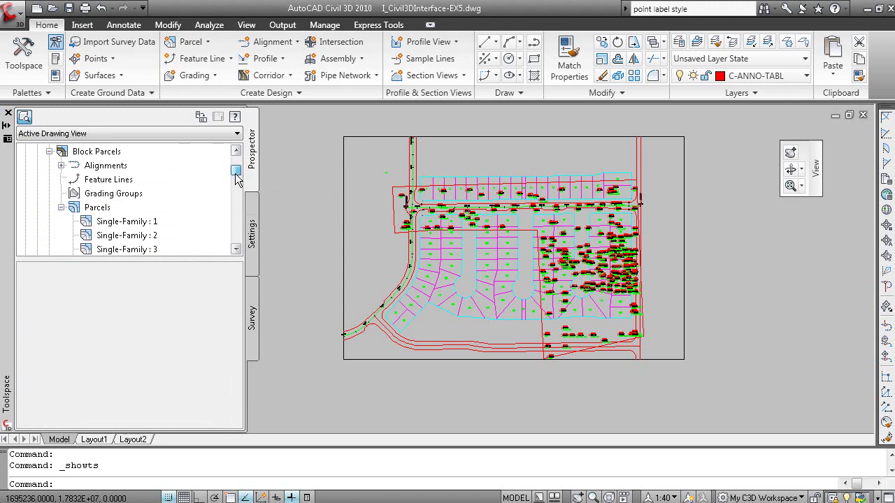
click(144, 222)
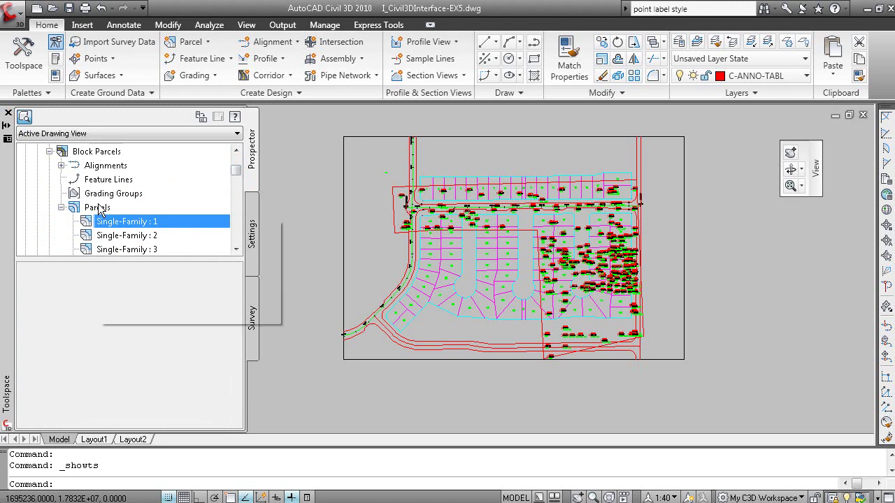
Step: Enable Show Preview for Parcels, preview Single-Family : 2, zoom to it, then zoom back out
right_click(103, 153)
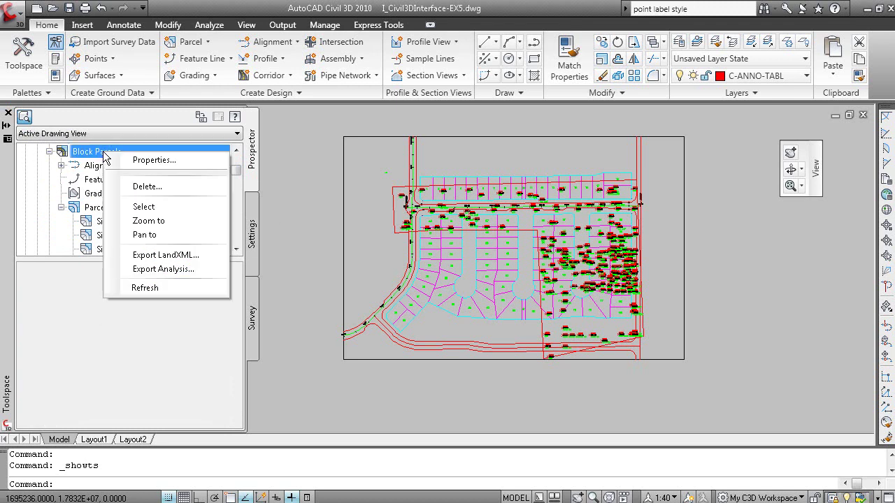
right_click(91, 208)
click(151, 272)
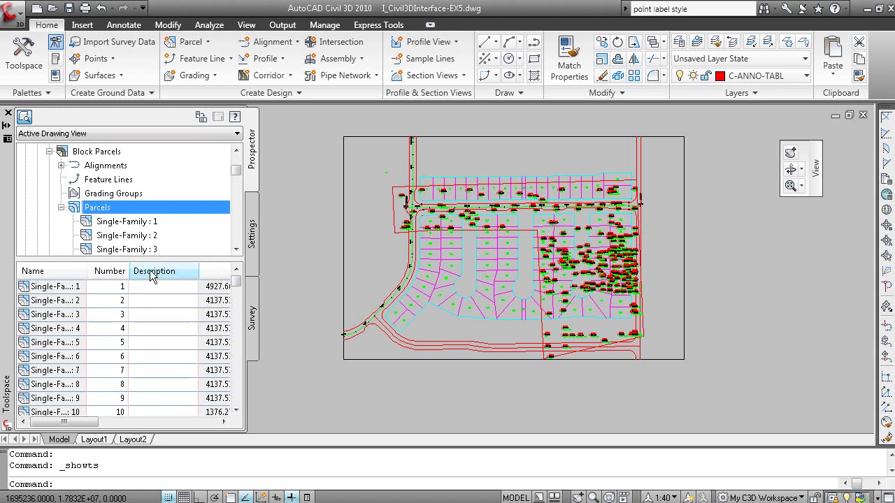
click(140, 235)
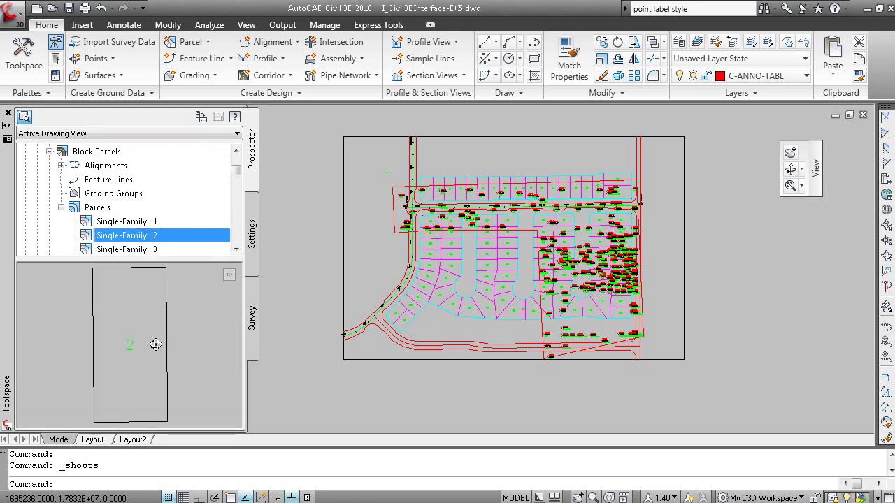
right_click(151, 237)
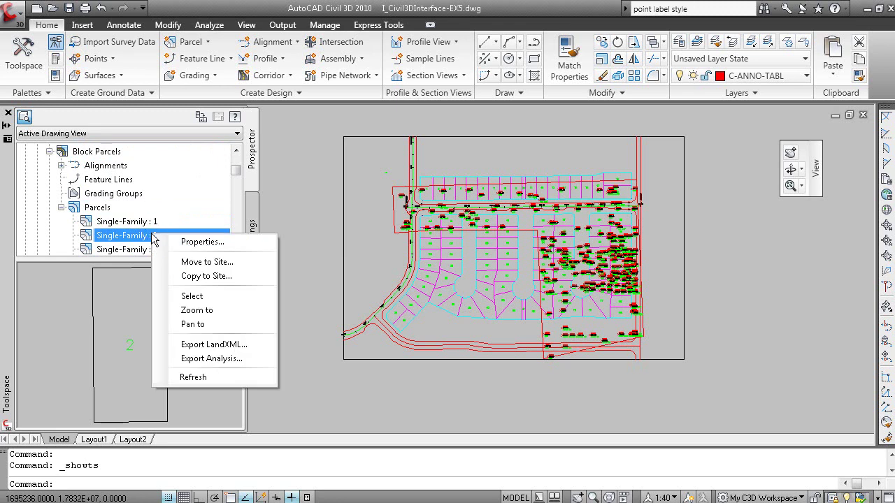
click(209, 311)
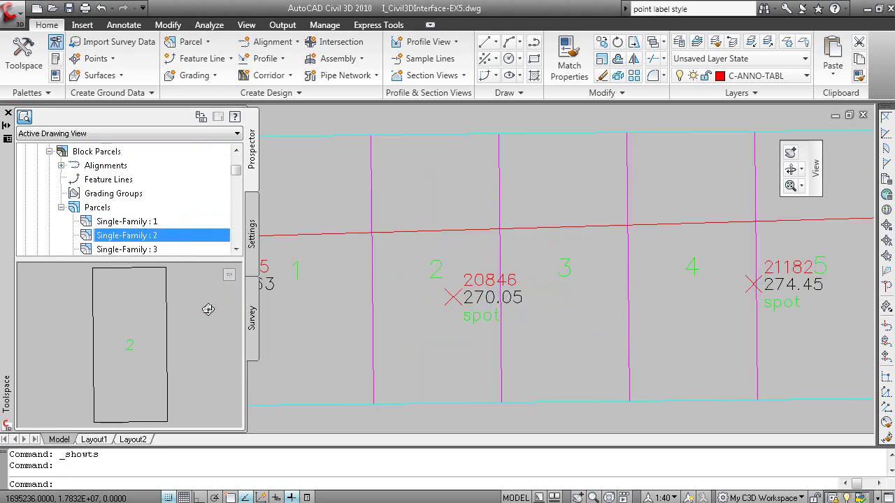
drag(235, 172, 235, 170)
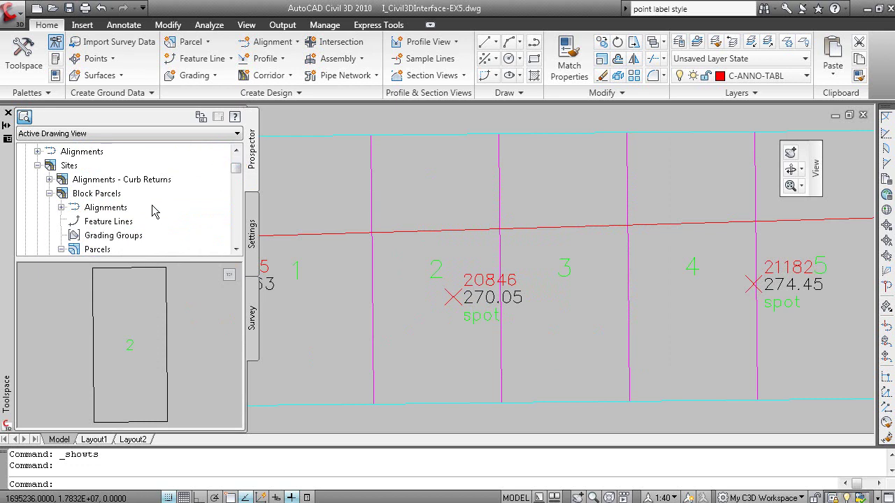
scroll(378, 276, down, 8)
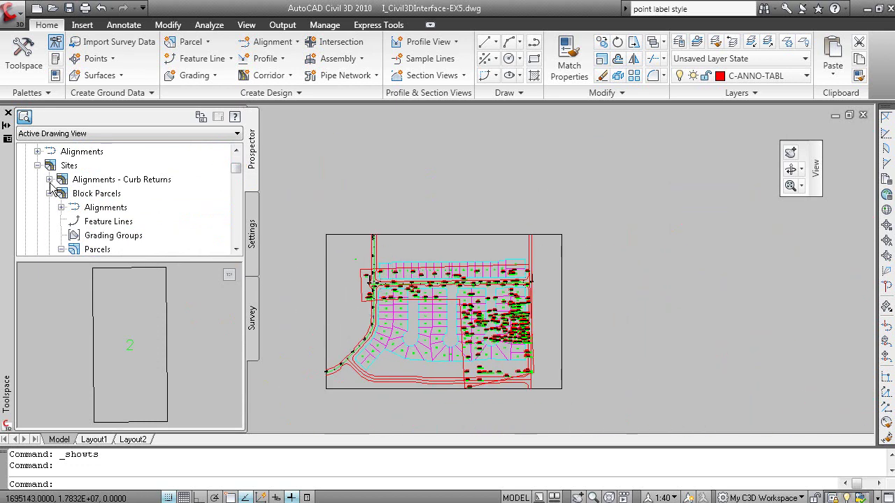
Step: Expand Centerline Alignments, enable alignment previews, preview 8th Avenue and zoom the drawing to it
click(37, 151)
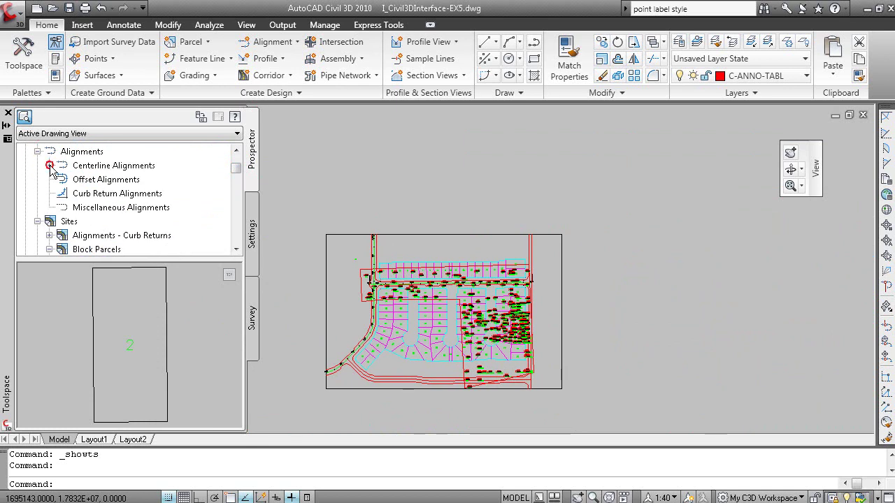
click(49, 166)
click(111, 166)
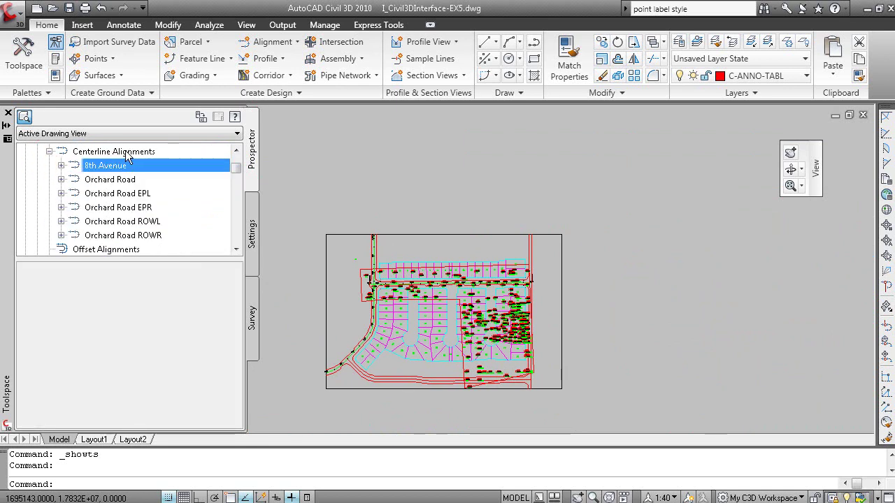
drag(237, 170, 237, 167)
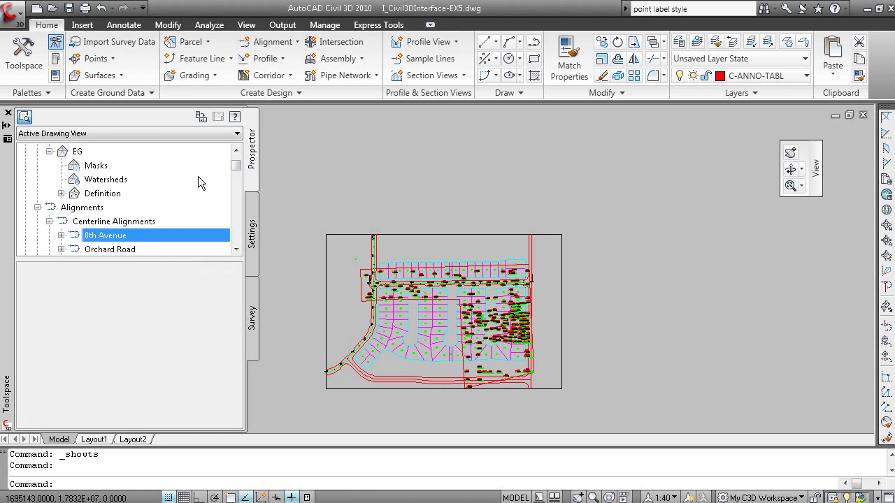
right_click(87, 208)
click(160, 218)
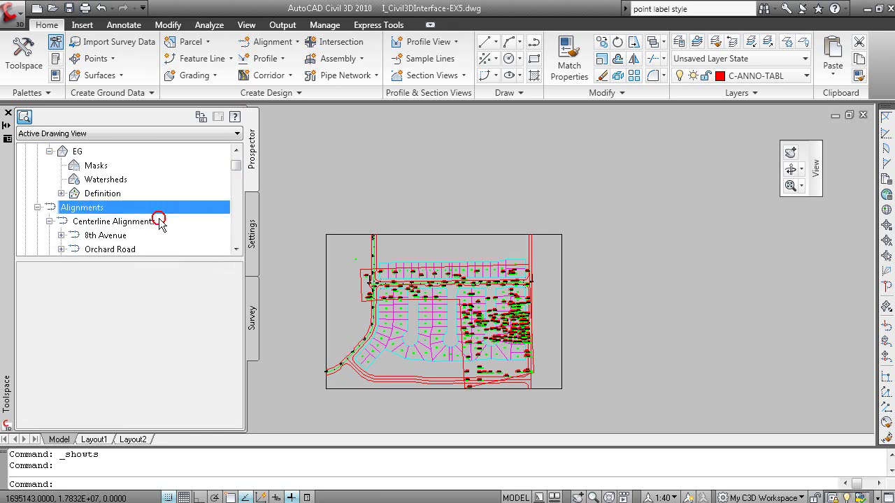
click(106, 237)
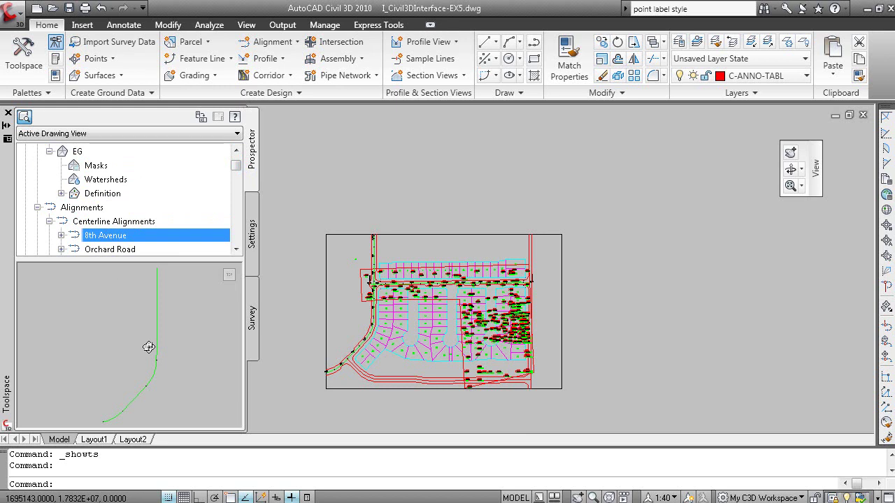
right_click(138, 239)
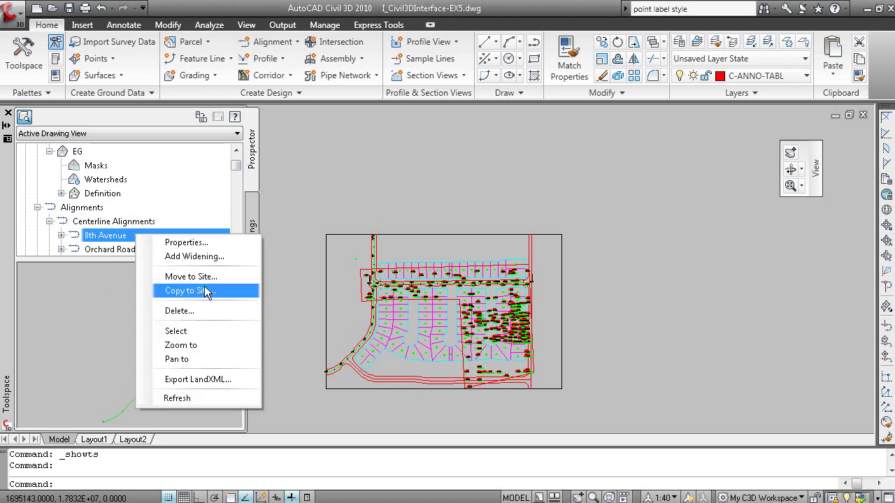
click(204, 344)
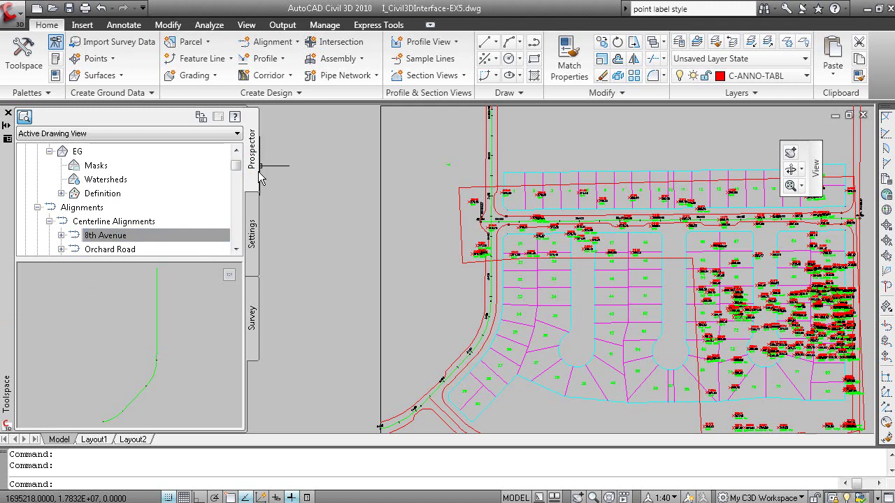
Step: Switch to the Settings tree, expand Surface > Surface Styles, then collapse Surface
click(133, 283)
click(252, 239)
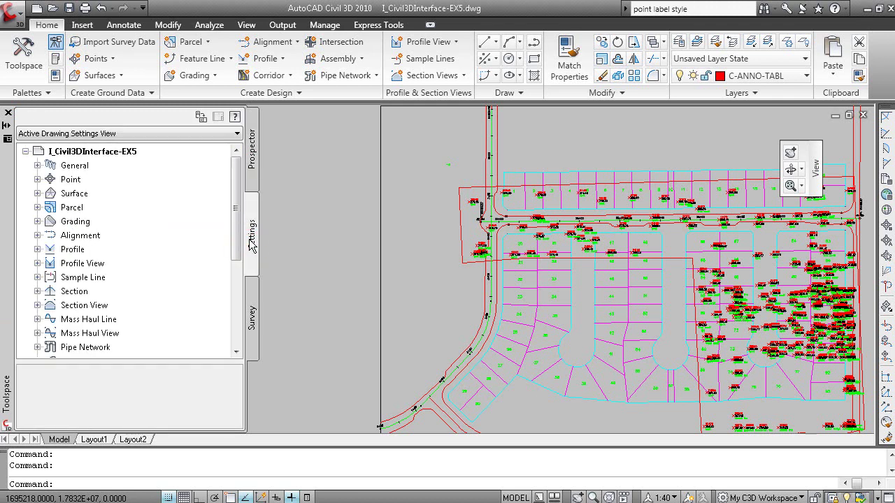
click(37, 193)
click(49, 207)
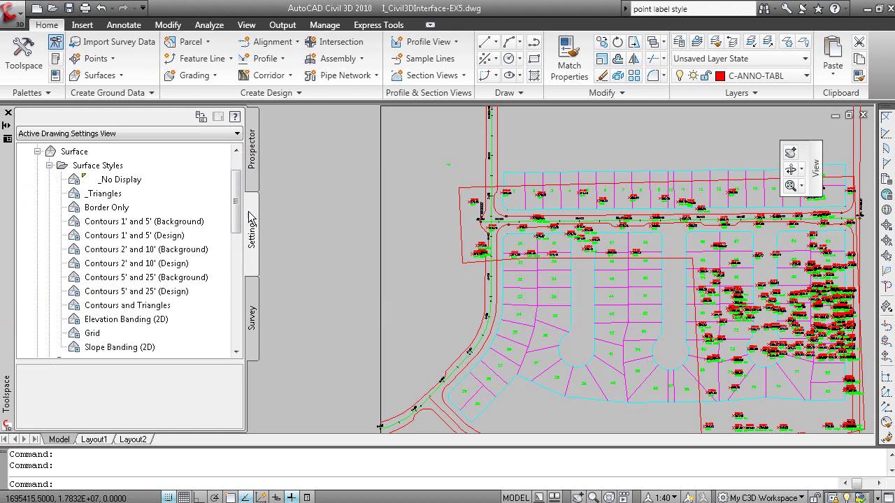
click(37, 151)
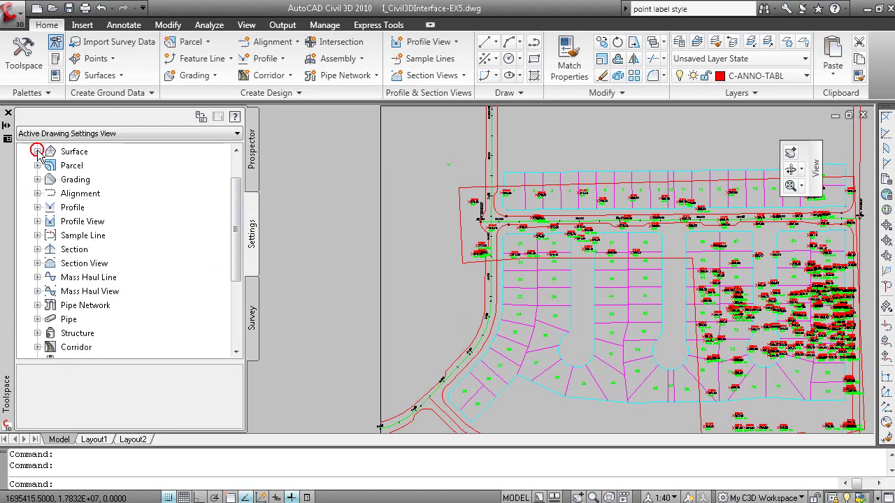
Step: Expand Alignment > Label Styles to browse them, then collapse Alignment
click(37, 192)
click(49, 234)
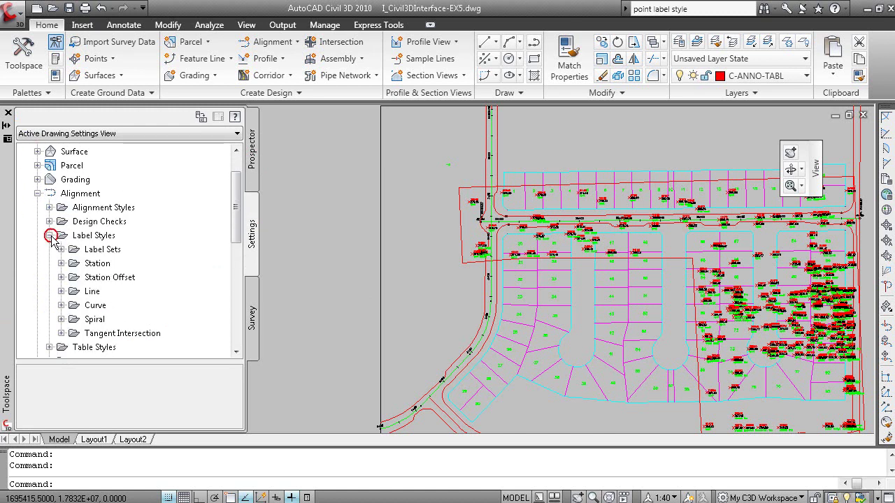
scroll(236, 203, up, 1)
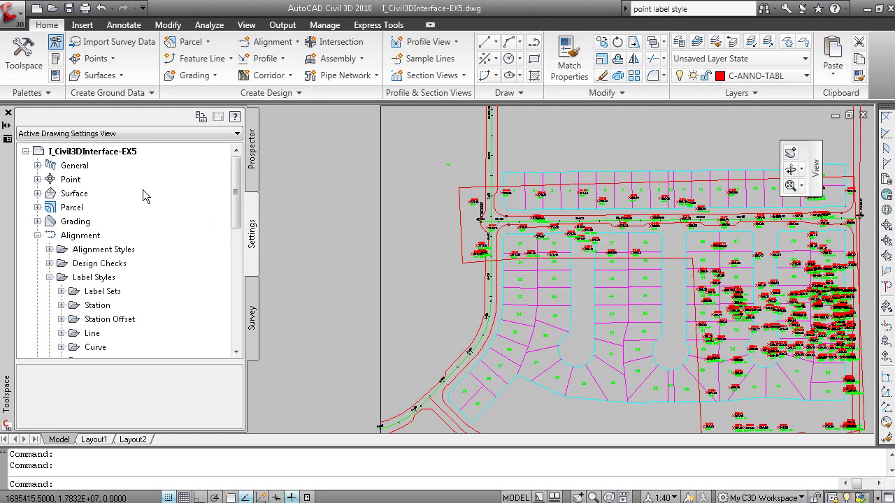
click(37, 235)
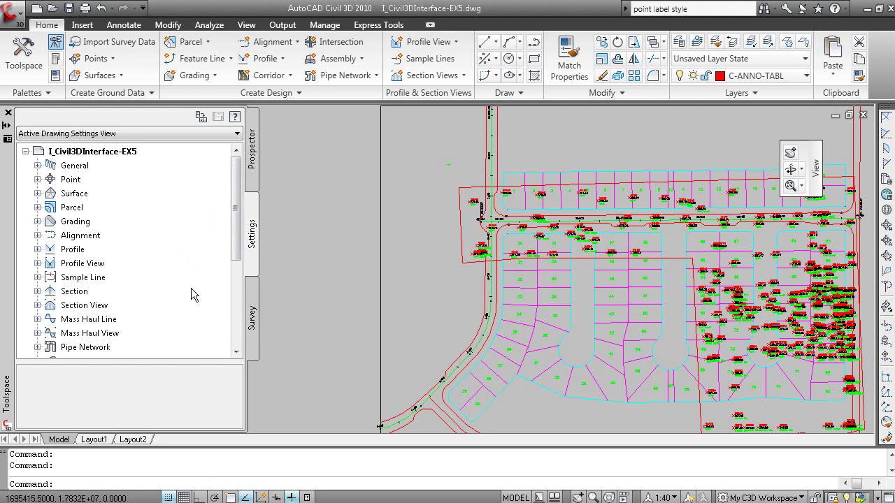
Step: Show the Survey databases tree, closing and reopening the survey panel
click(253, 334)
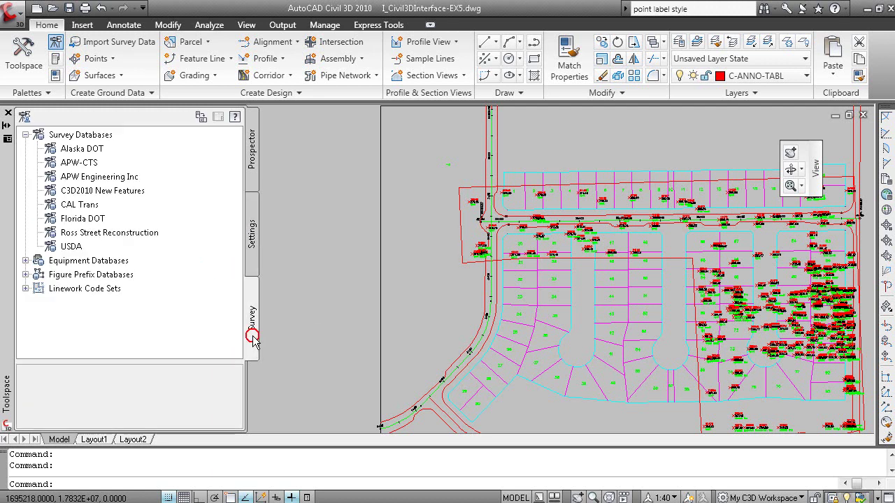
click(56, 43)
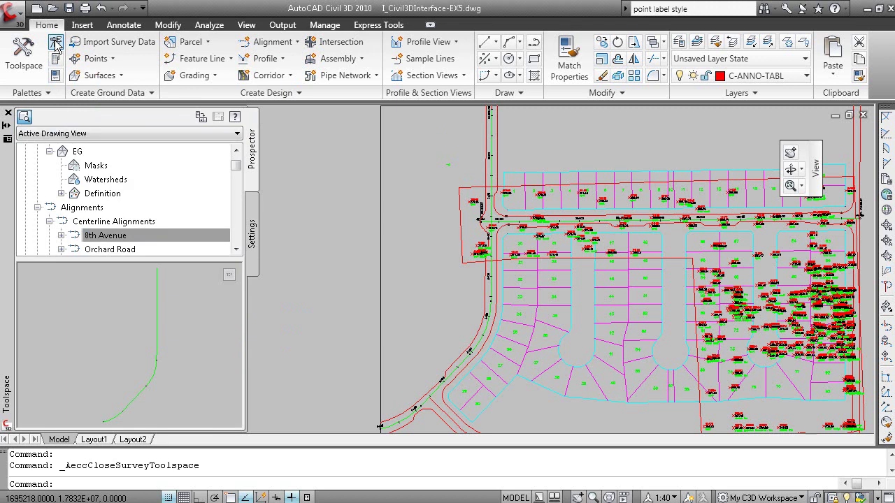
click(55, 44)
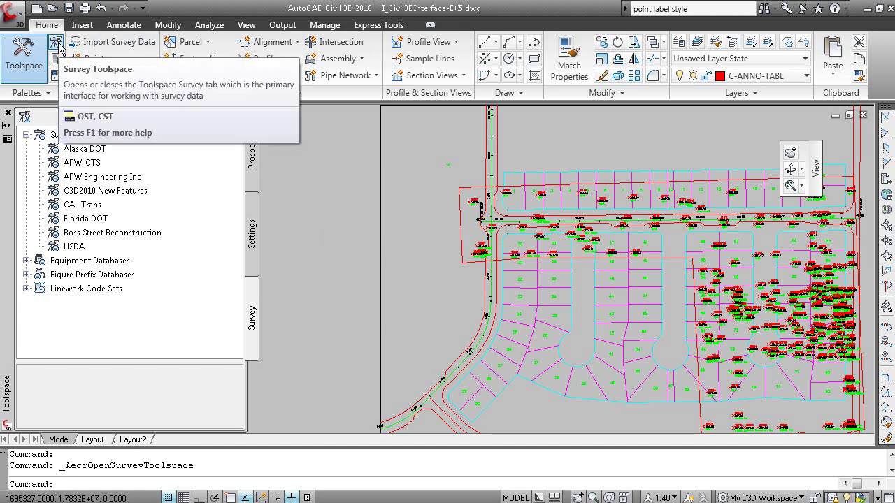
Step: Run CST to show the Prospector tree, then OST to show Survey Databases
text(cst)
key(Return)
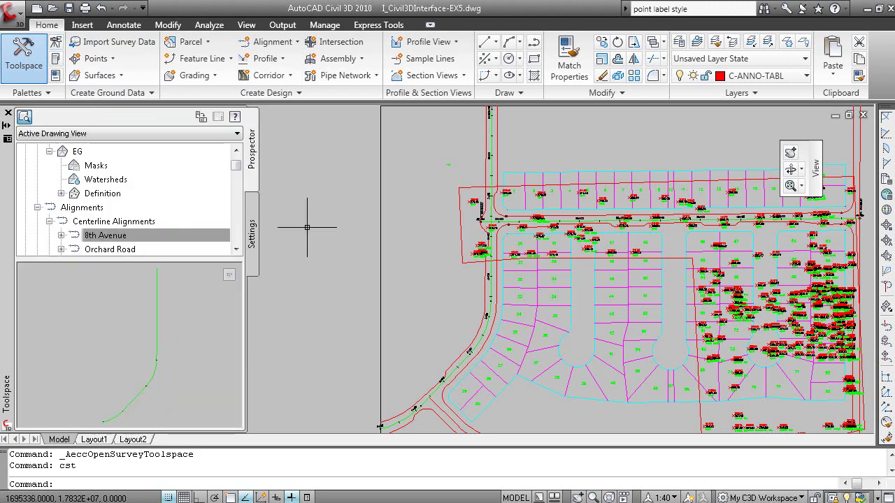
text(ost)
key(Return)
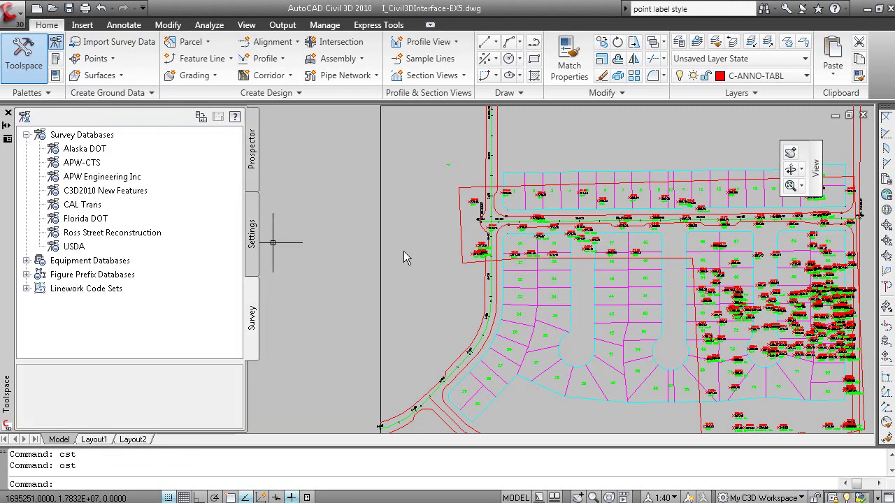
mouse_move(404, 252)
Step: Advance the slideshow through the Prospector Tab and Settings Tab slides, then return to Civil 3D
key(alt+Tab)
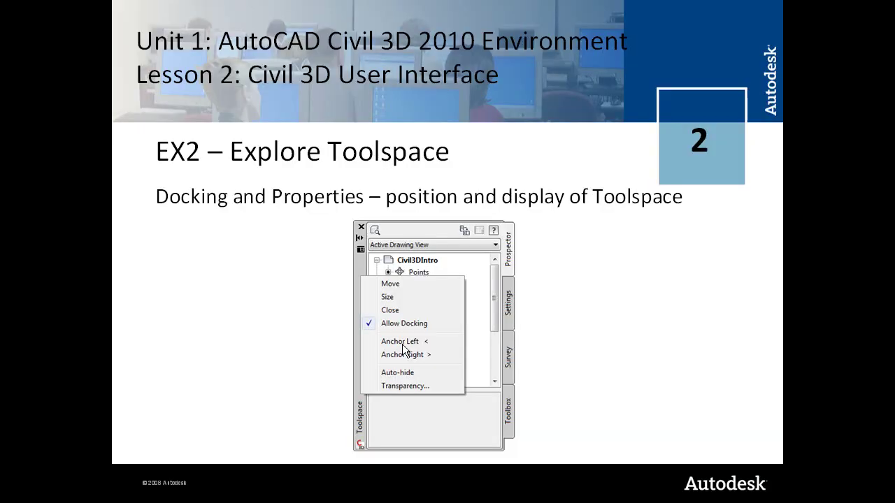
click(327, 249)
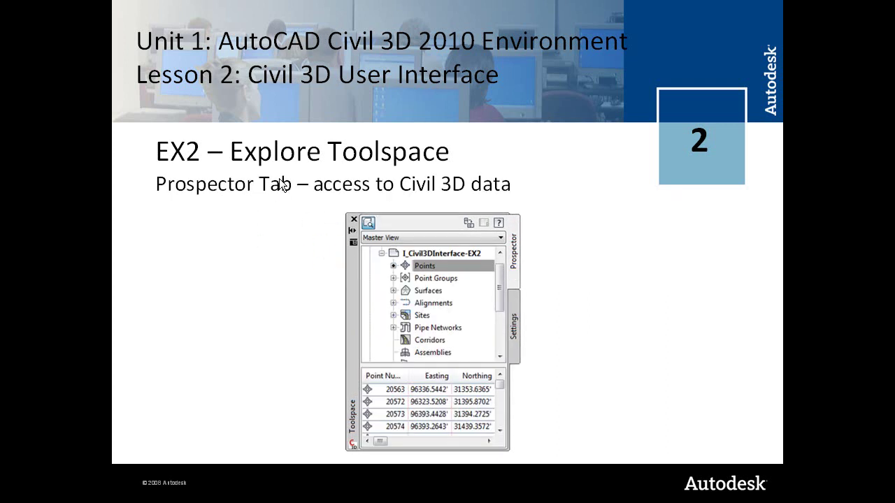
click(273, 257)
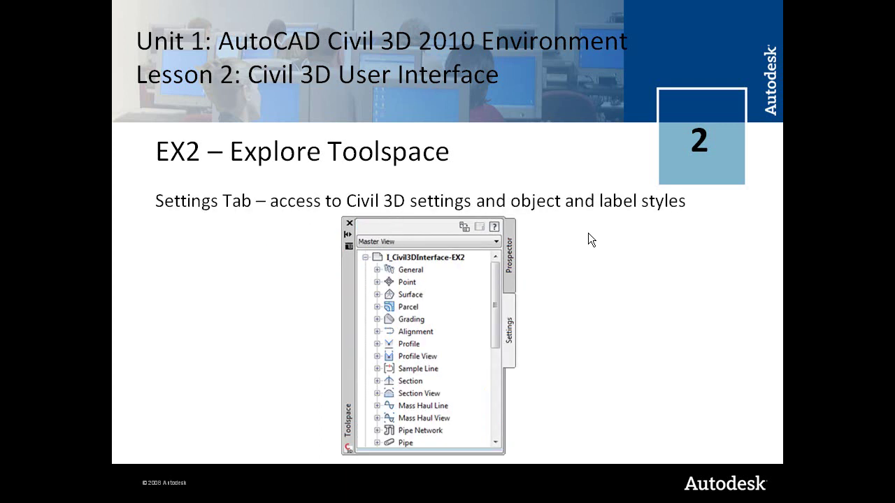
key(alt+Tab)
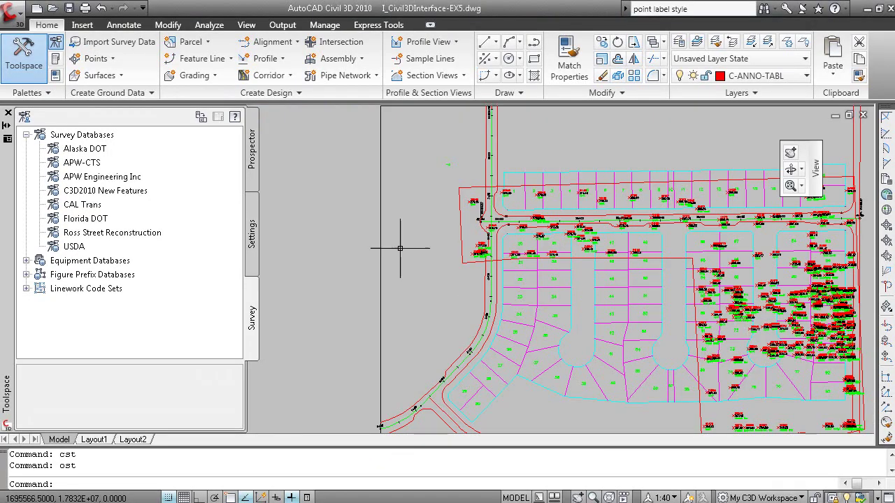
Step: Open Edit Drawing Settings, review Transformation, Object Layers, Abbreviations and Ambient Settings, then cancel
click(253, 237)
click(120, 155)
right_click(157, 148)
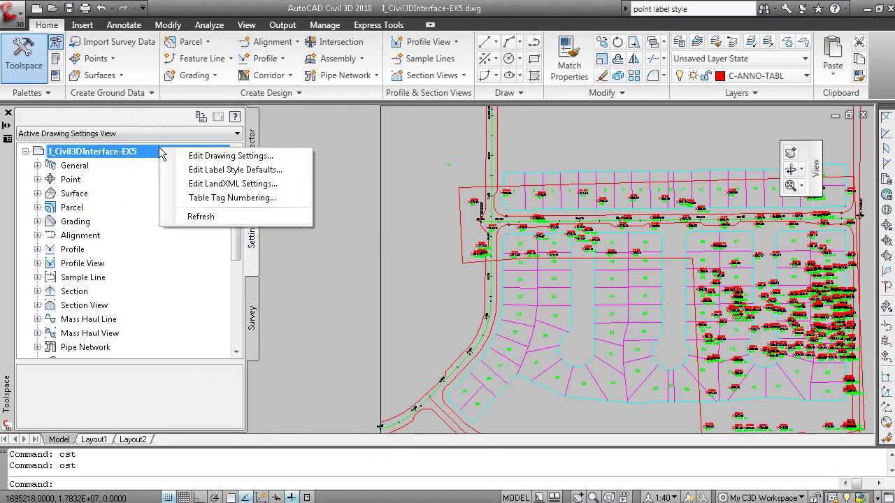
click(280, 156)
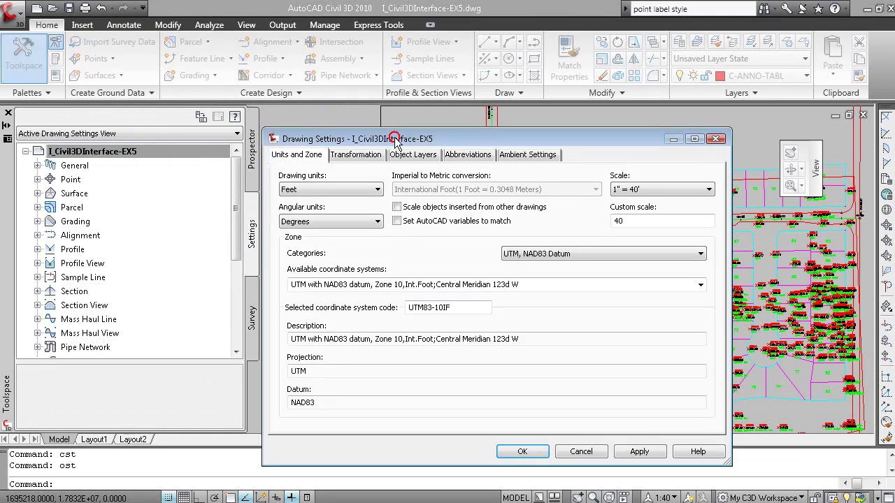
drag(383, 132, 351, 81)
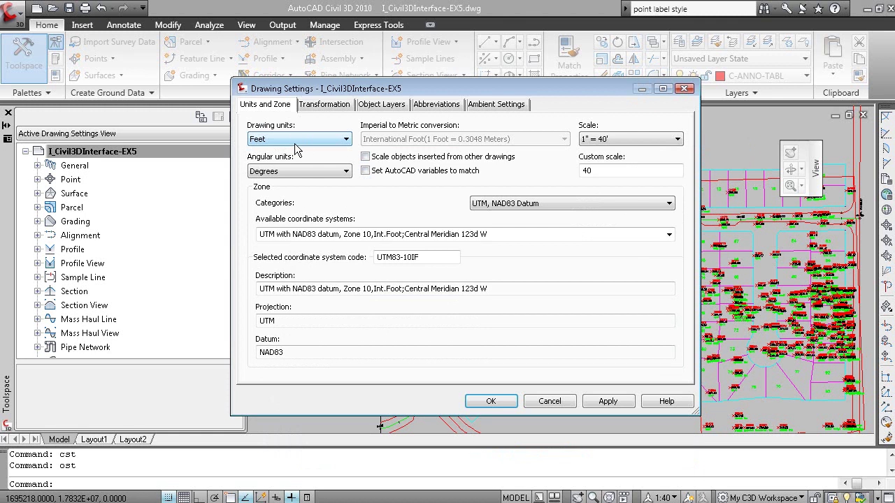
click(332, 106)
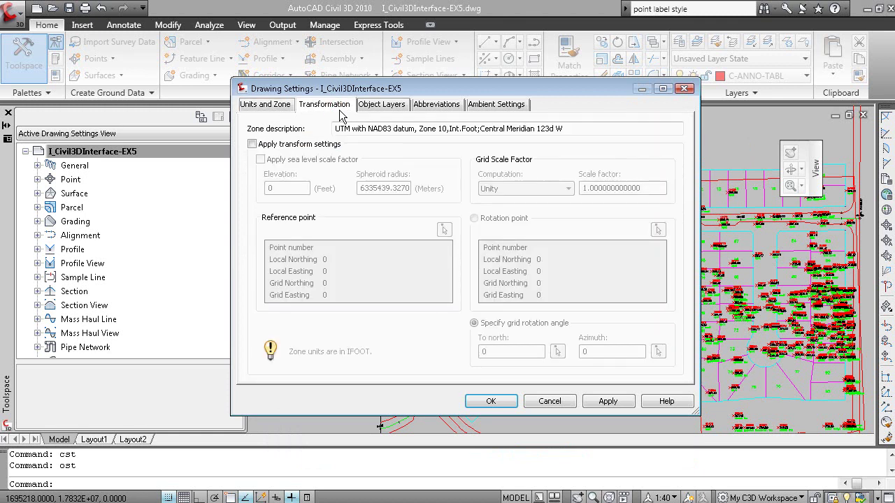
click(395, 108)
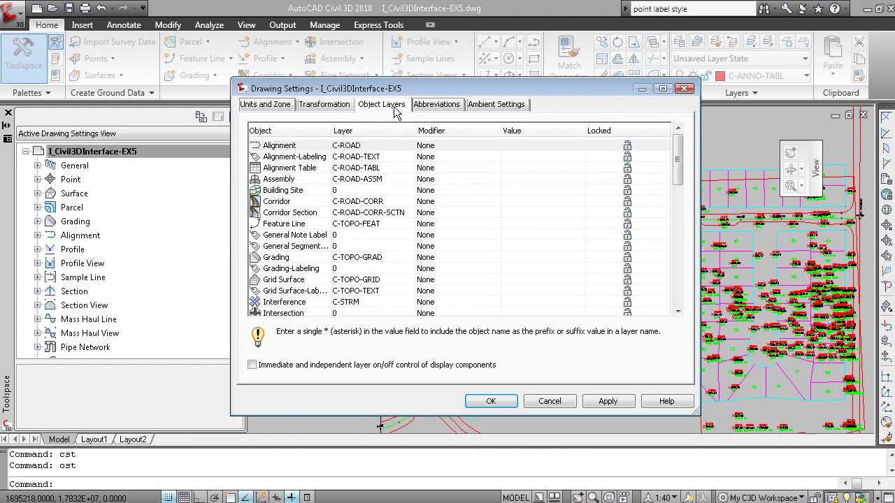
click(431, 111)
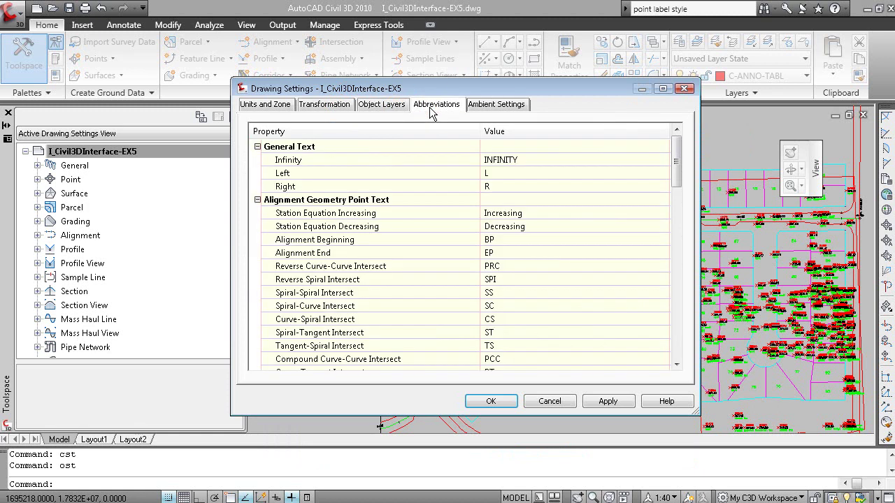
click(492, 105)
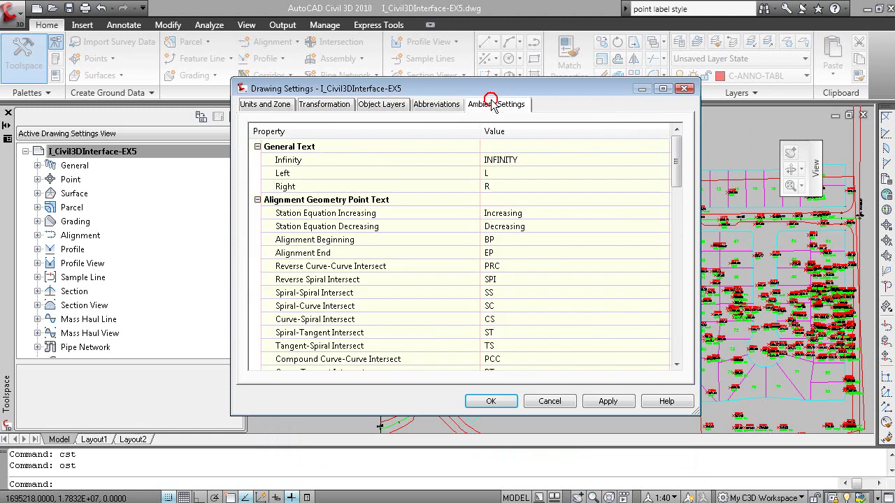
click(564, 401)
Step: Advance the slideshow to the EX3 Panorama, Properties and Tool Palettes slide and return to Civil 3D
key(alt+Tab)
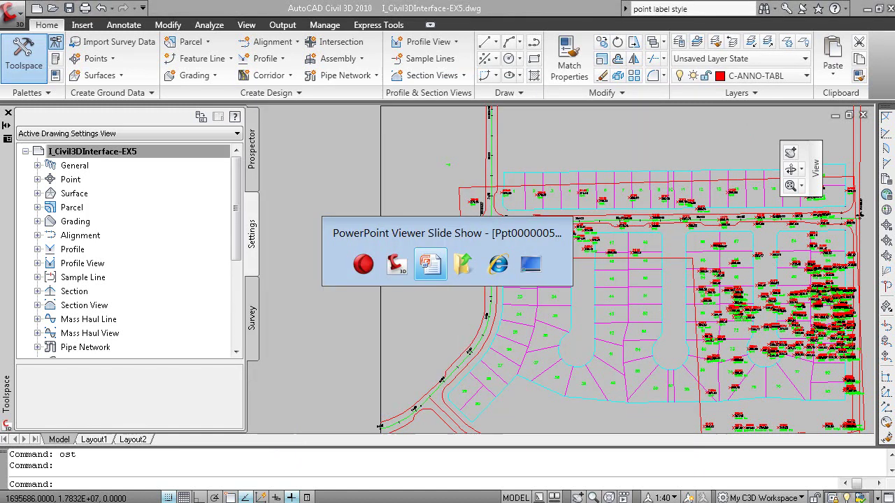
key(Right)
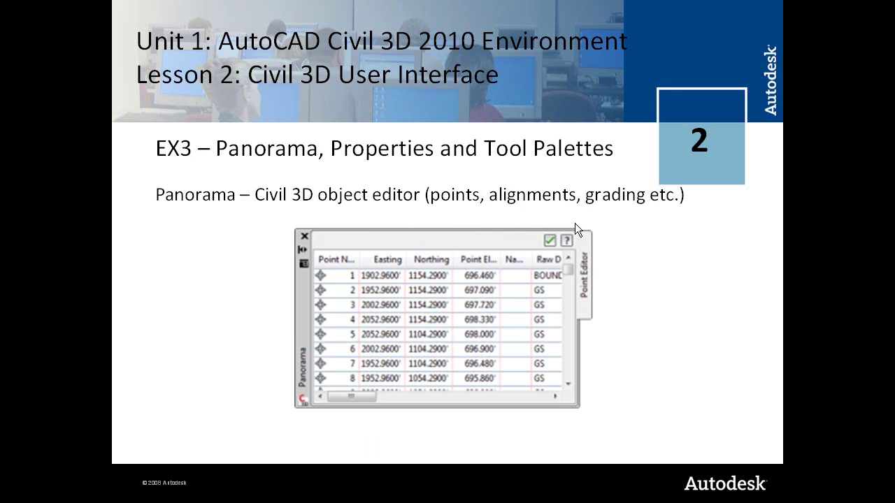
key(alt+Tab)
Step: In Prospector, open the Existing Topo point group in Panorama, then close it
click(249, 168)
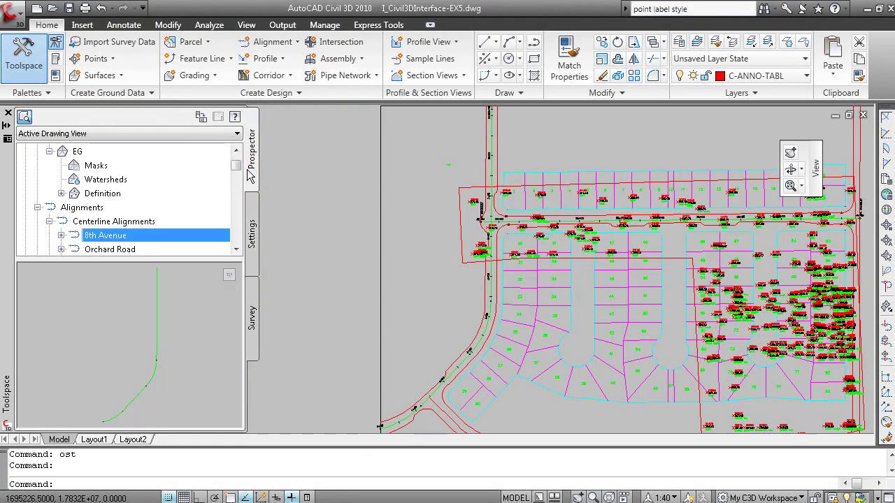
scroll(201, 190, up, 2)
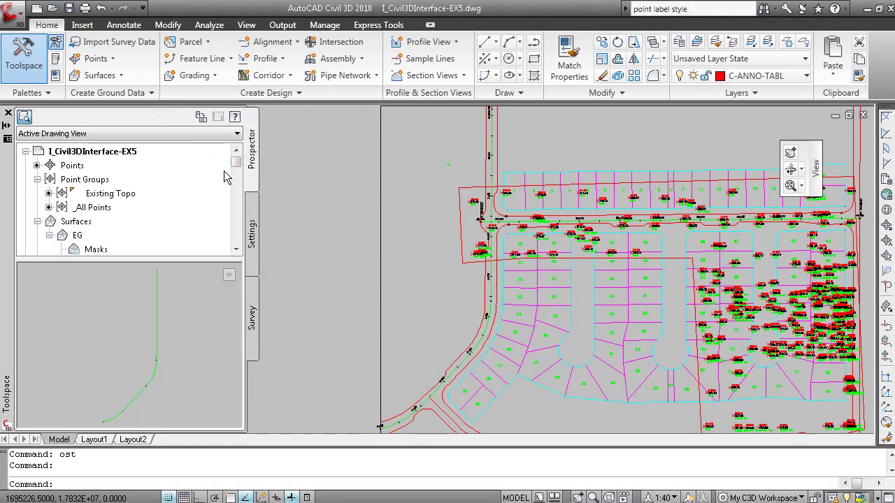
right_click(116, 194)
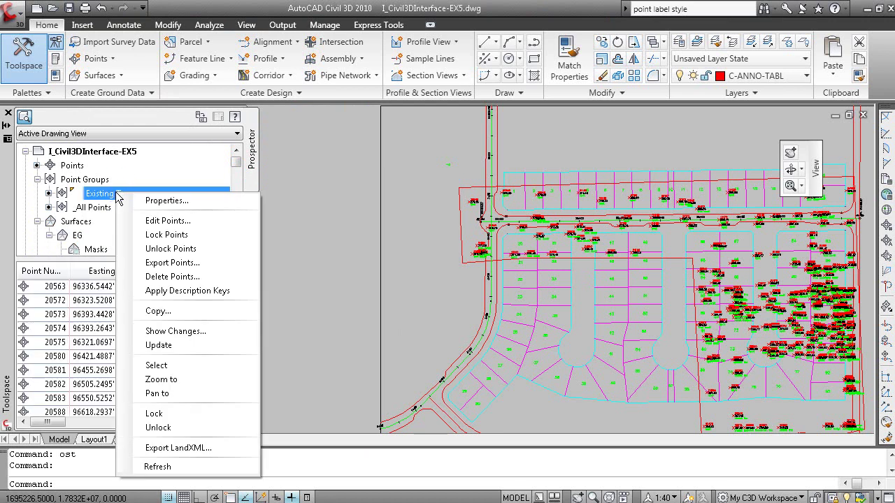
key(Escape)
right_click(200, 222)
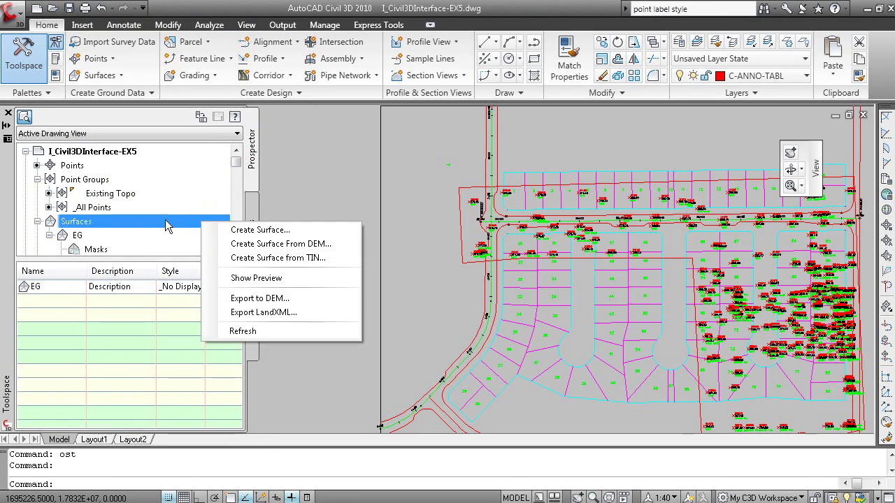
double_click(139, 194)
drag(140, 194, 309, 254)
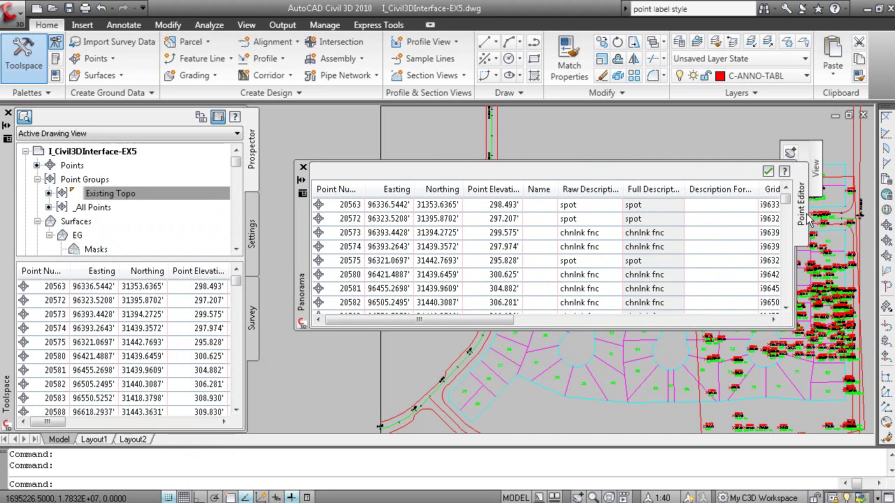
drag(786, 200, 786, 218)
click(304, 168)
Step: Select six points from 20572 to 20583, edit them in Panorama, then close it
click(55, 301)
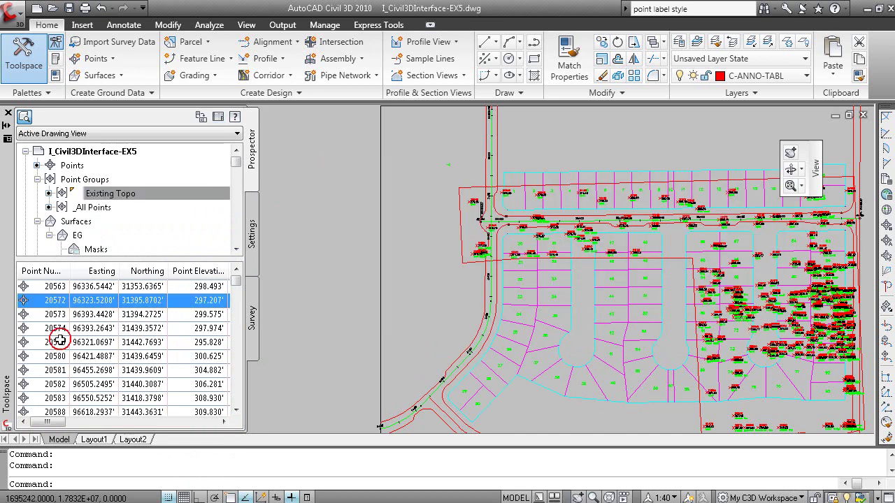
shift+click(61, 356)
ctrl+click(62, 398)
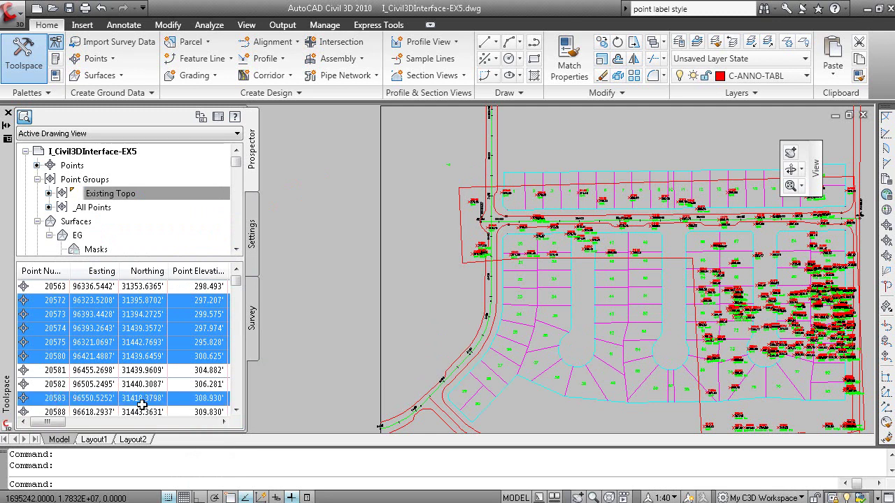
right_click(50, 312)
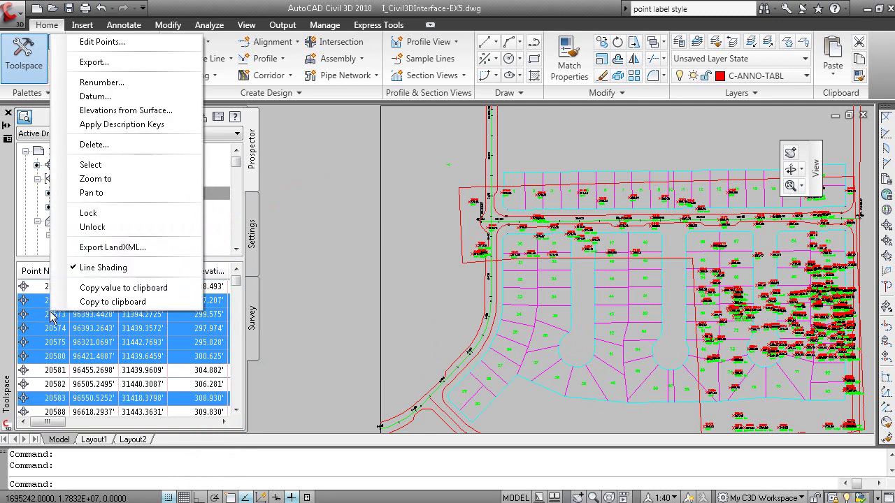
click(120, 42)
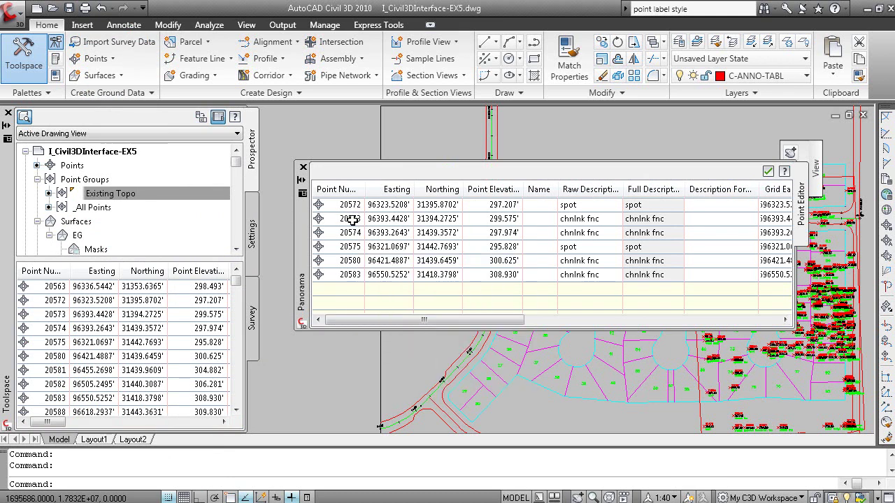
click(302, 167)
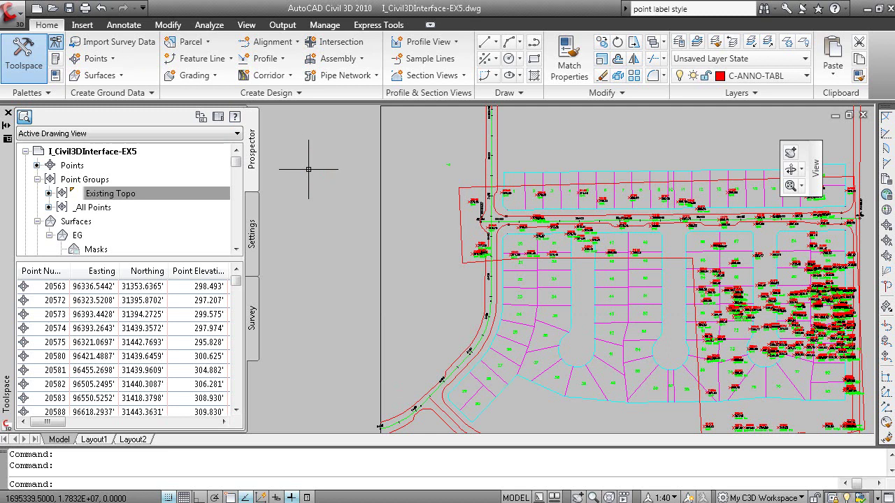
Step: In Settings, expand Point > Description Key Sets and edit the Civil 3D key set
click(252, 263)
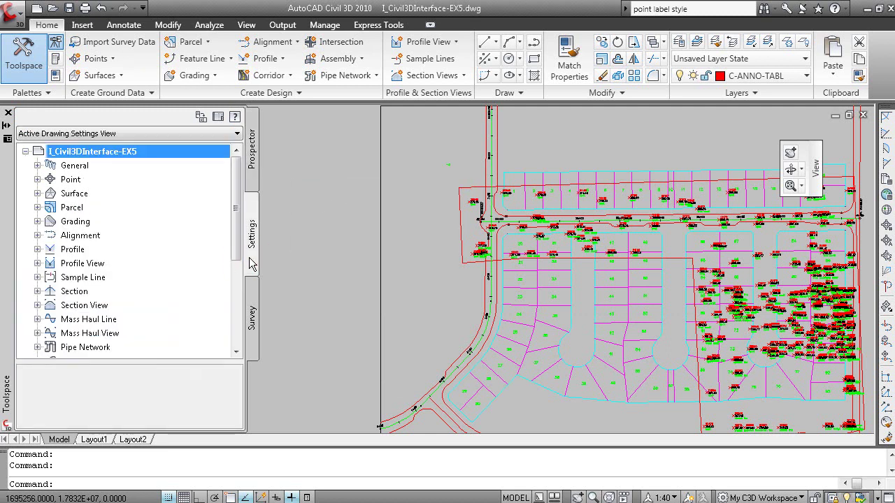
double_click(71, 180)
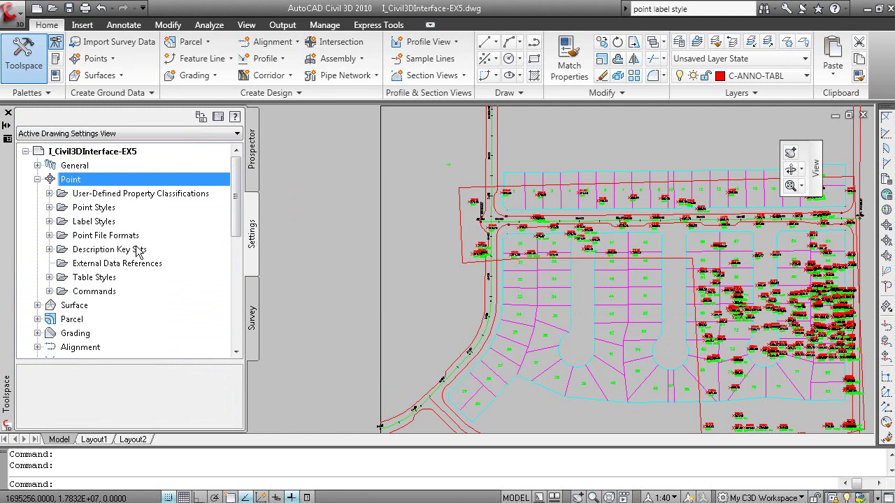
click(102, 250)
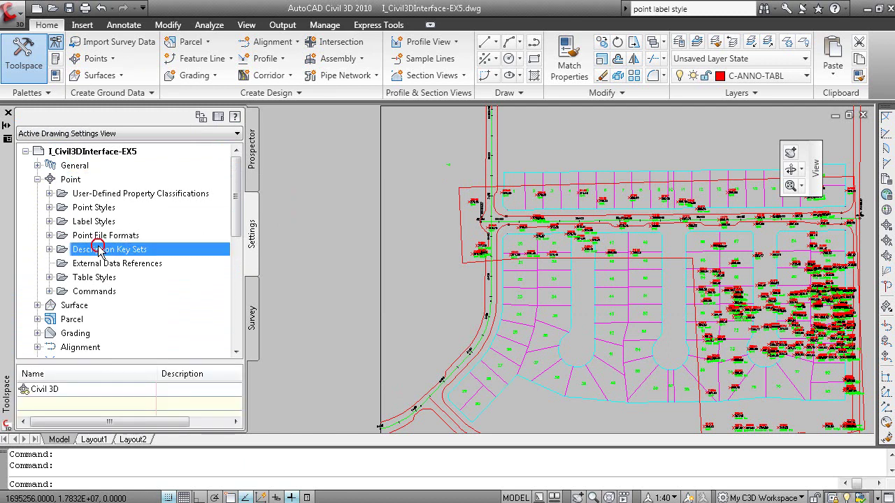
click(48, 249)
right_click(97, 263)
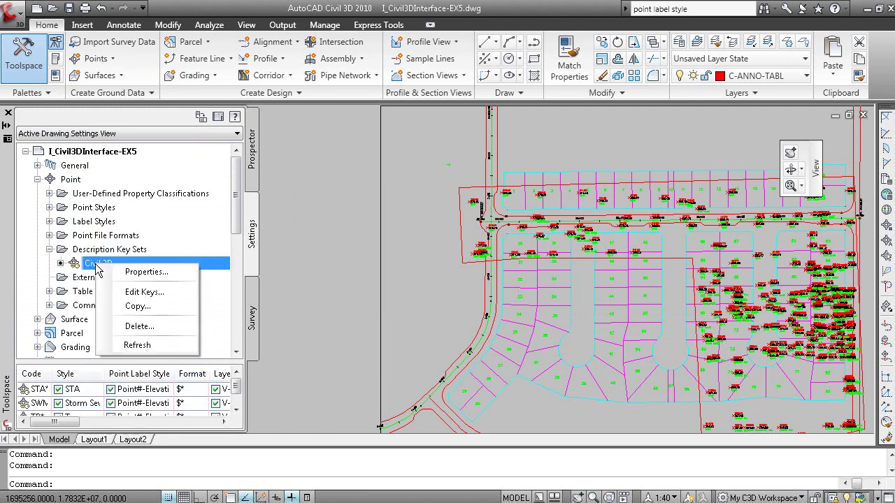
click(158, 292)
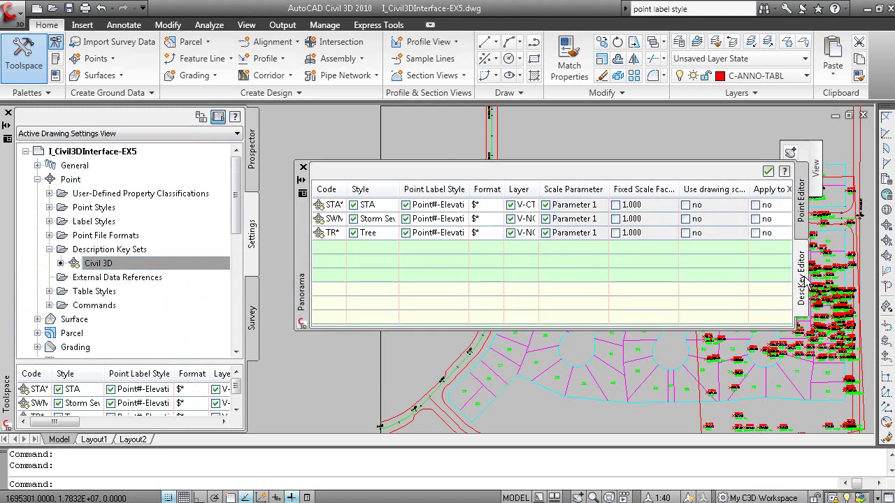
Step: Check the Point Editor view, return to the STA*, SWM* and TR* key rows, and close Panorama
click(805, 225)
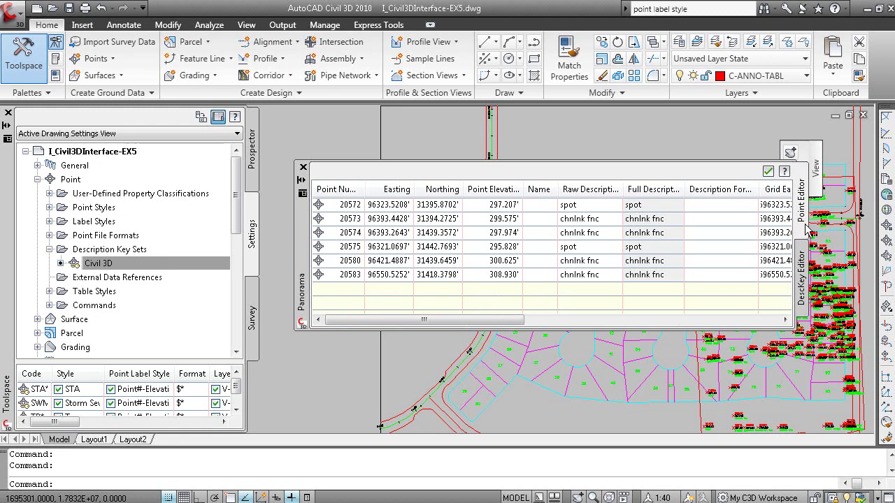
click(768, 172)
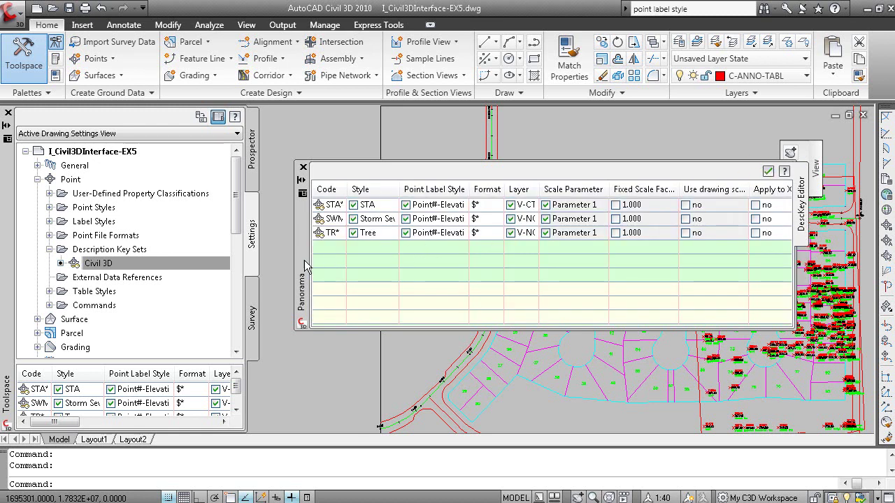
click(303, 167)
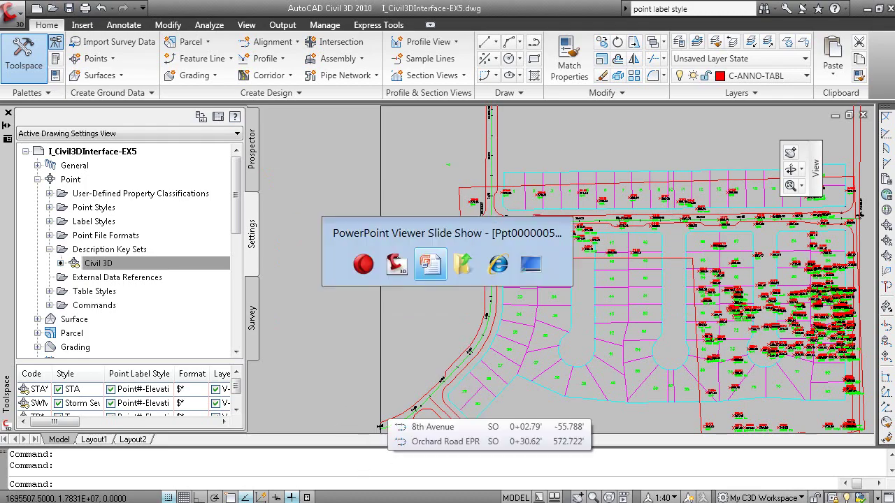
Step: Advance the slideshow to the Properties Palette slide
key(alt+Tab)
click(677, 390)
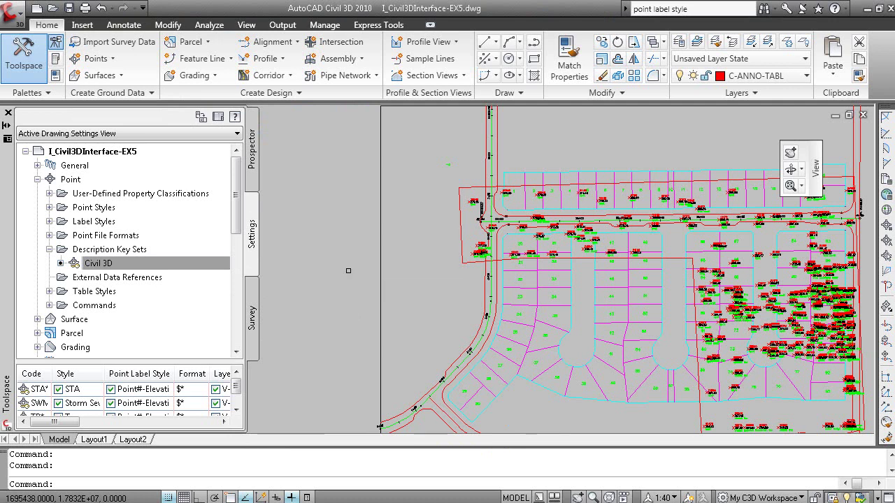
Step: Open Properties with Ctrl+1 and inspect the red boundary polyline
key(ctrl+1)
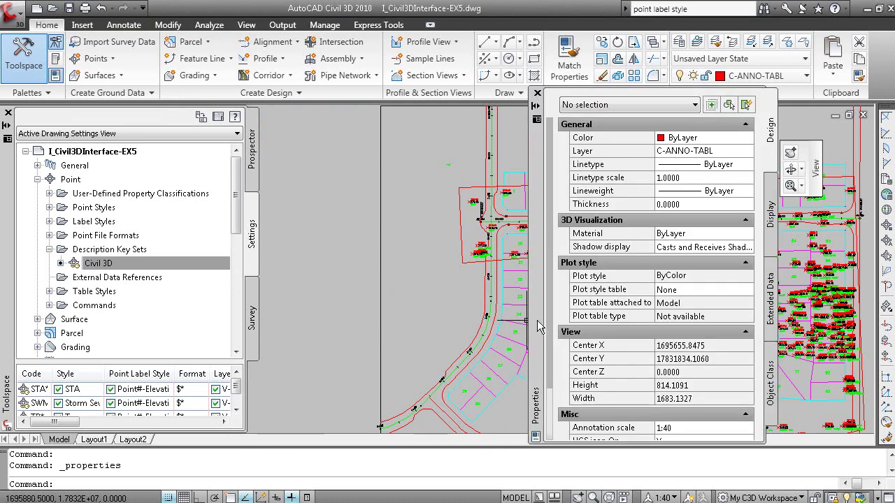
click(465, 264)
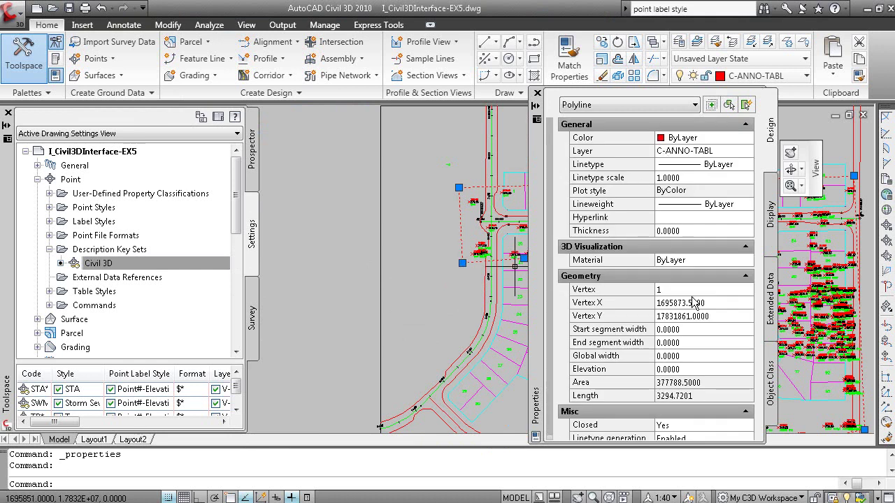
key(Escape)
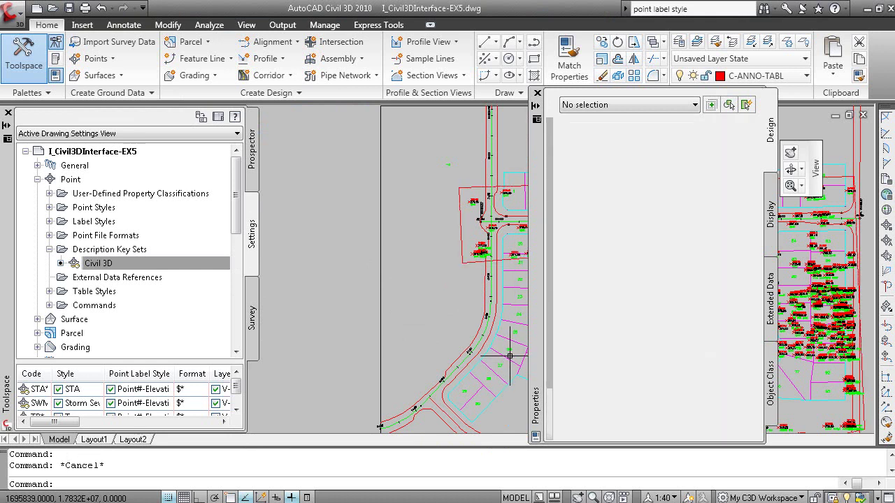
Step: Inspect parcel 26's name, style, area label style, pinned and tooltip properties
click(508, 349)
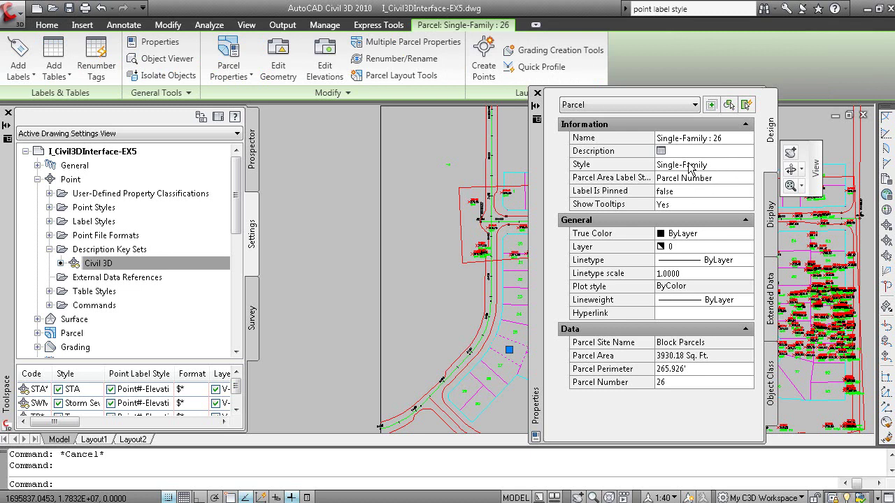
middle_drag(517, 357, 420, 319)
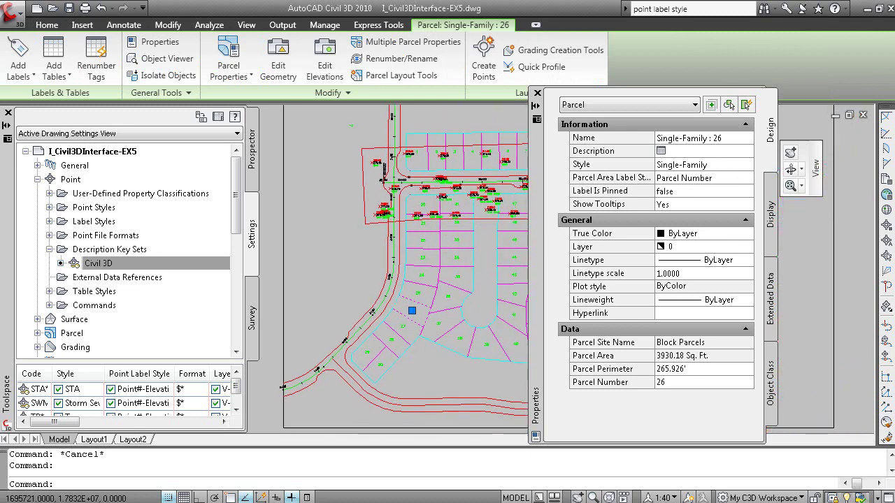
scroll(420, 319, up, 5)
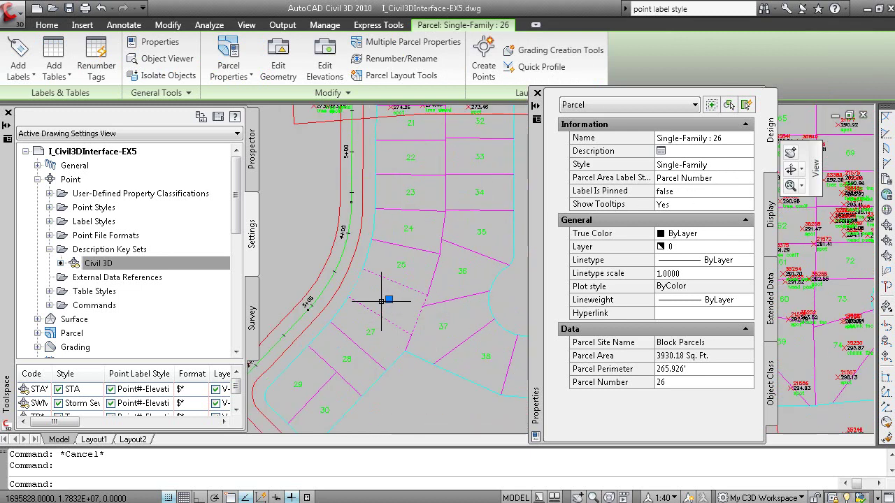
click(667, 137)
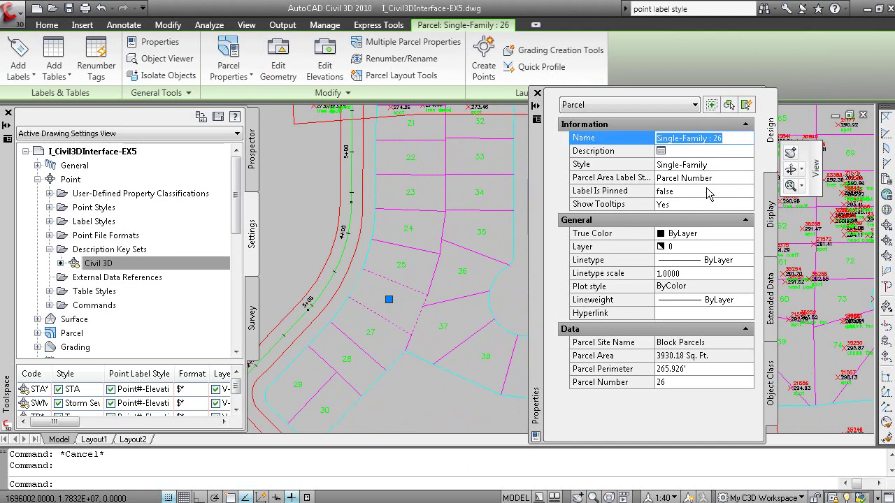
click(702, 165)
click(706, 179)
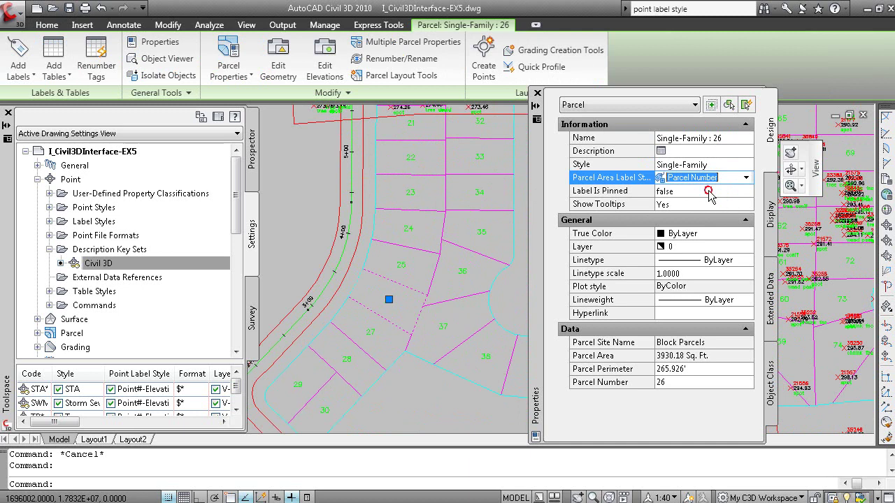
click(707, 192)
click(711, 205)
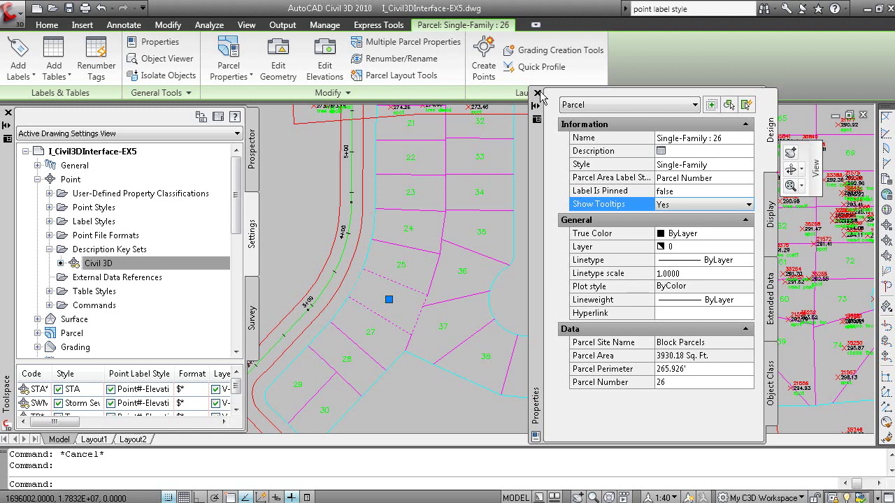
click(537, 93)
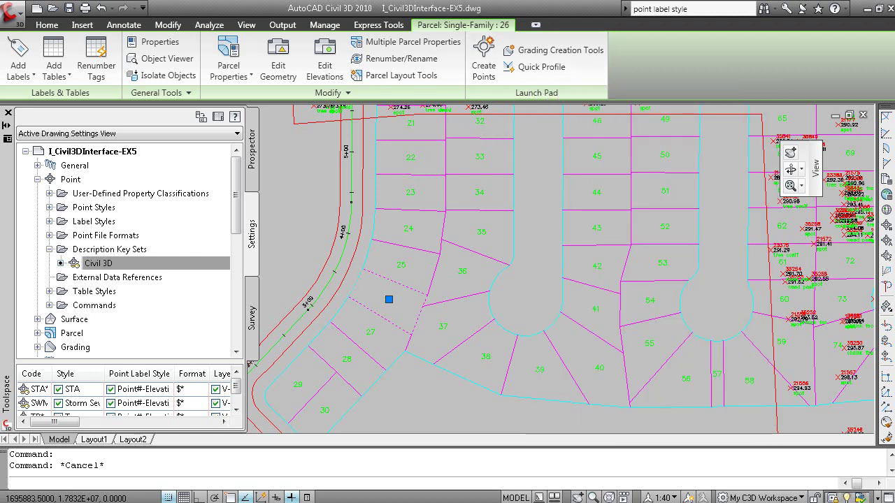
key(Escape)
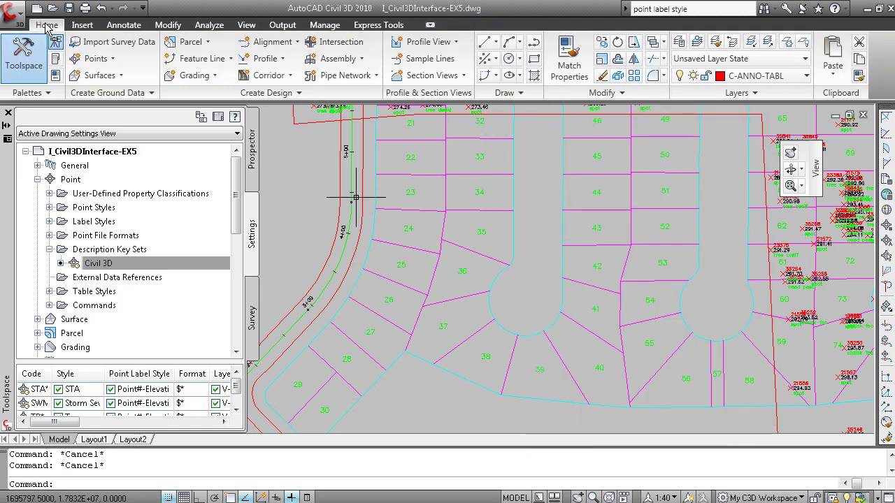
Step: Select the green alignment and display the properties of its arc
click(56, 76)
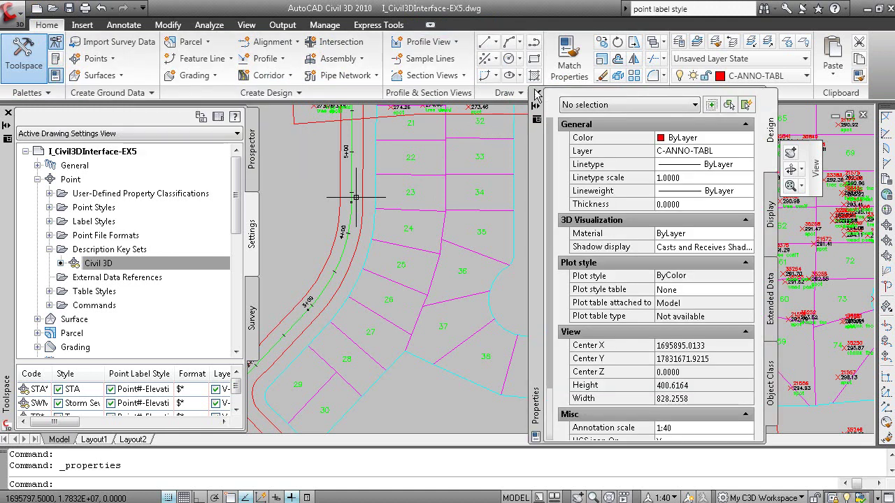
click(536, 93)
click(356, 229)
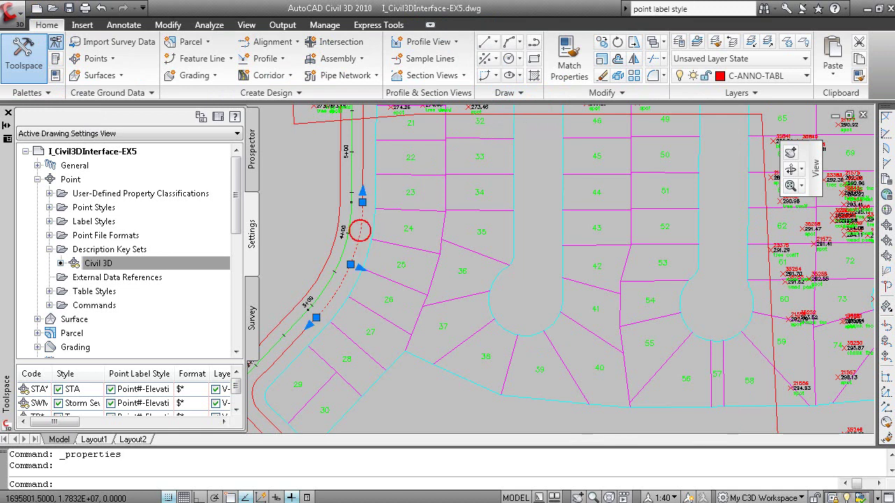
right_click(406, 143)
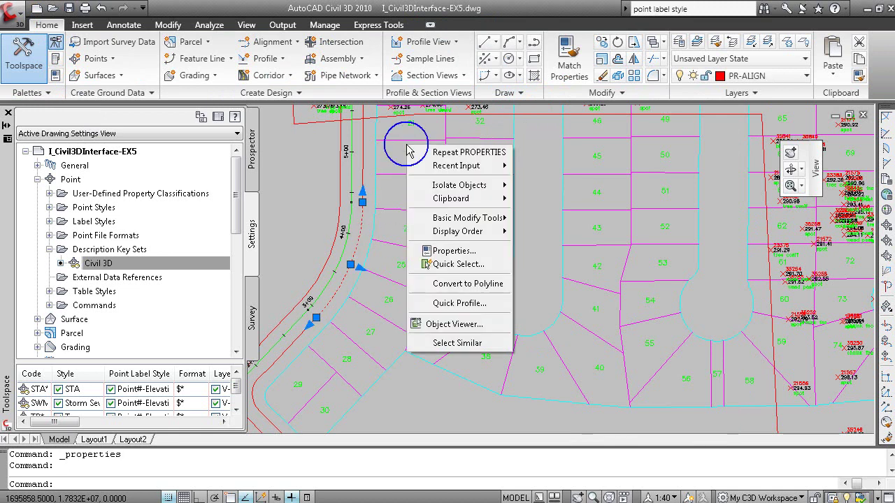
click(467, 249)
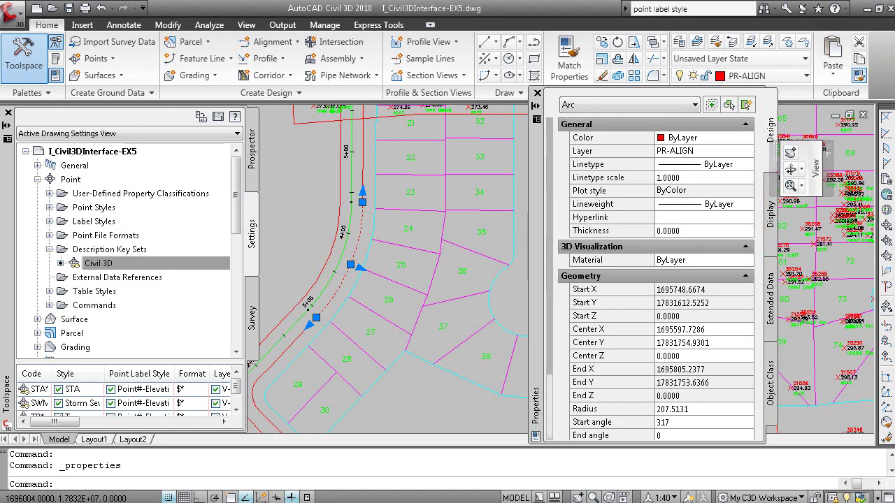
Step: Dock the Properties palette on the right, resize it and set it to auto-hide
drag(831, 166, 875, 78)
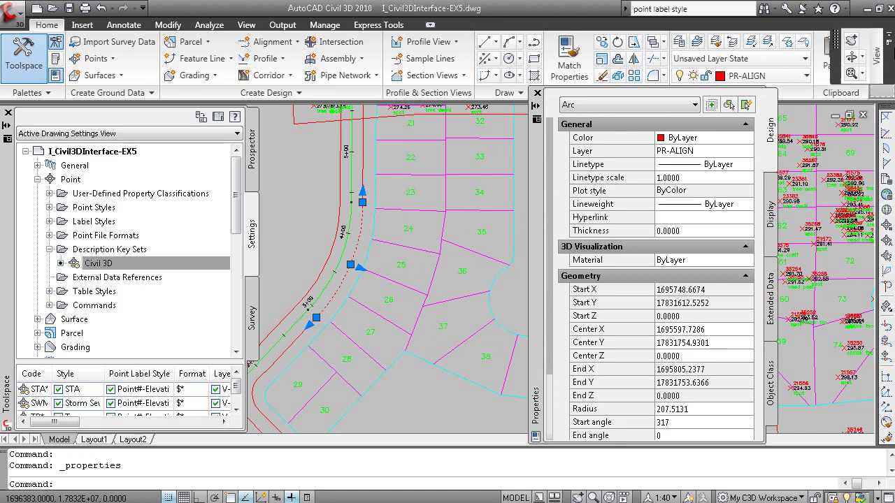
click(872, 66)
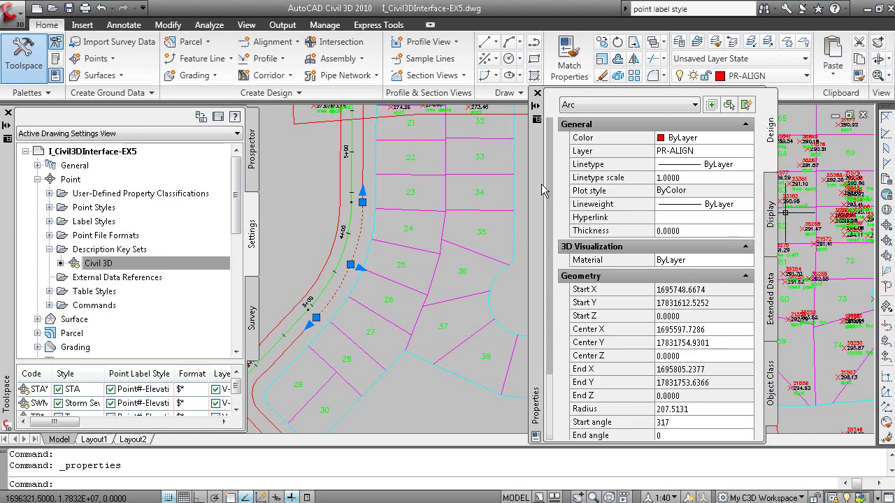
drag(539, 186, 869, 160)
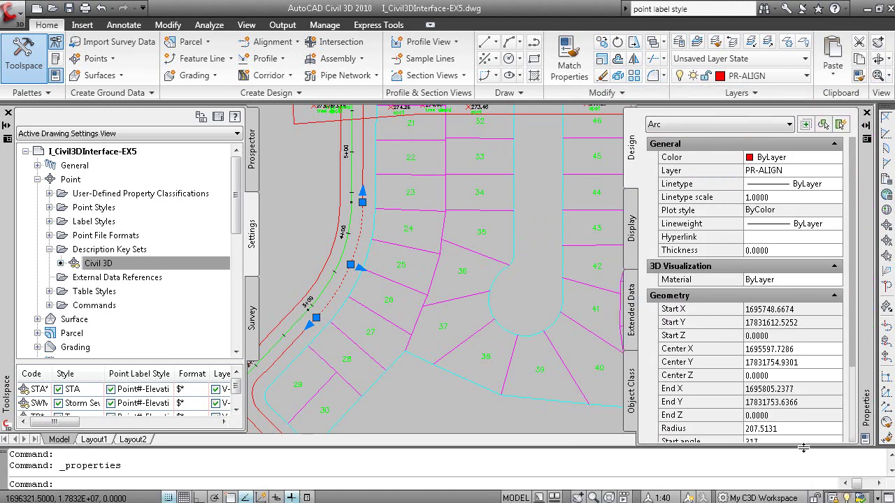
drag(805, 445, 806, 443)
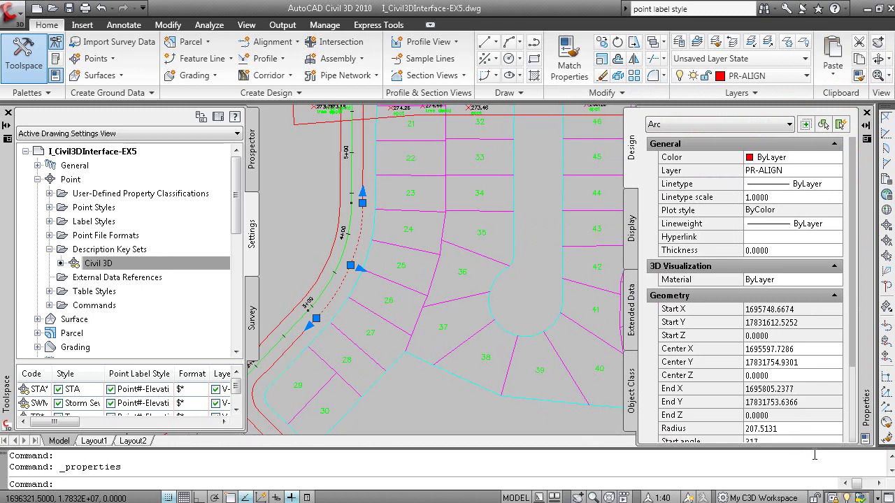
click(865, 125)
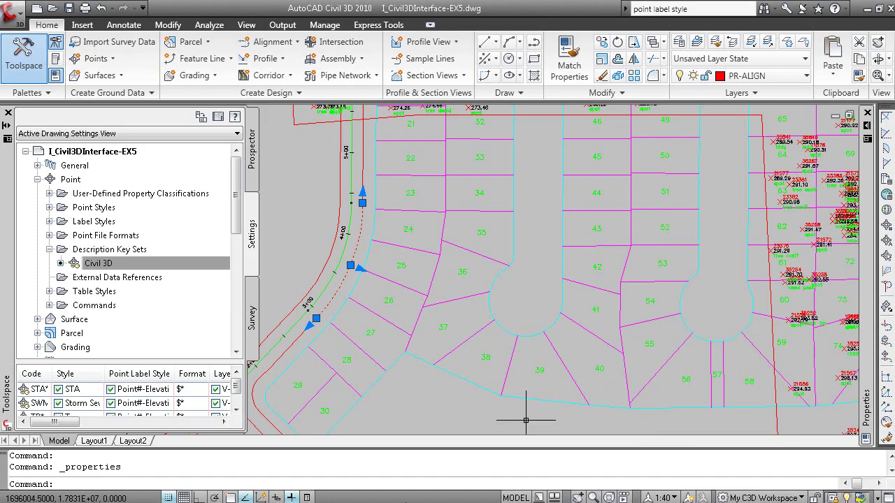
Step: Set the Toolspace to auto-hide and open an enlarged Tool Palettes window
key(alt+Tab)
click(7, 125)
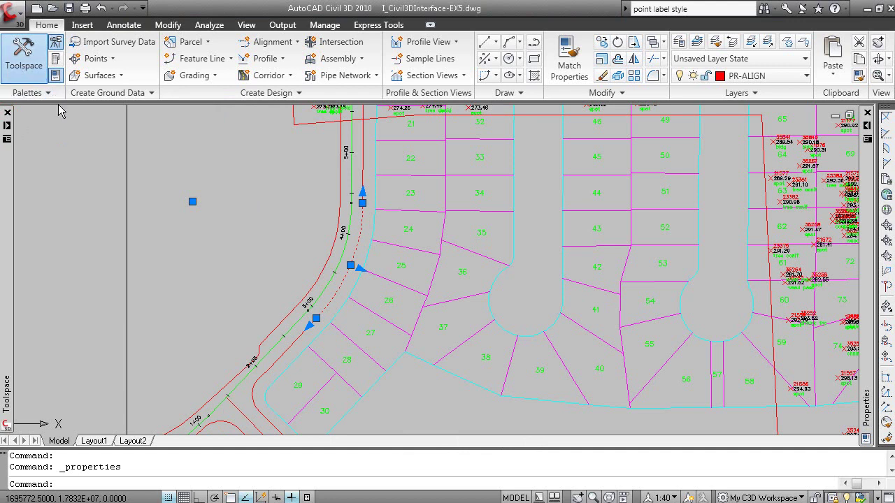
click(57, 64)
click(55, 59)
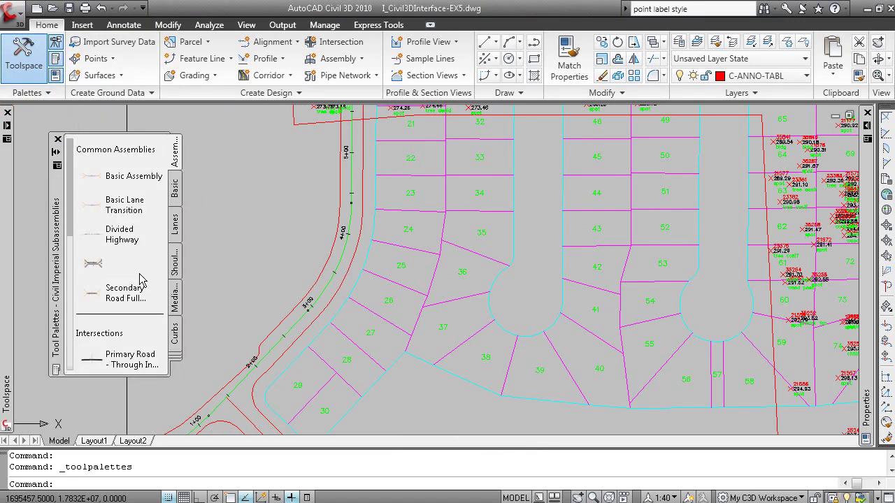
drag(170, 371, 255, 415)
Step: Browse the Basic, Lanes, Assemblies and Shoulders subassembly palettes, ending on Medians
click(265, 205)
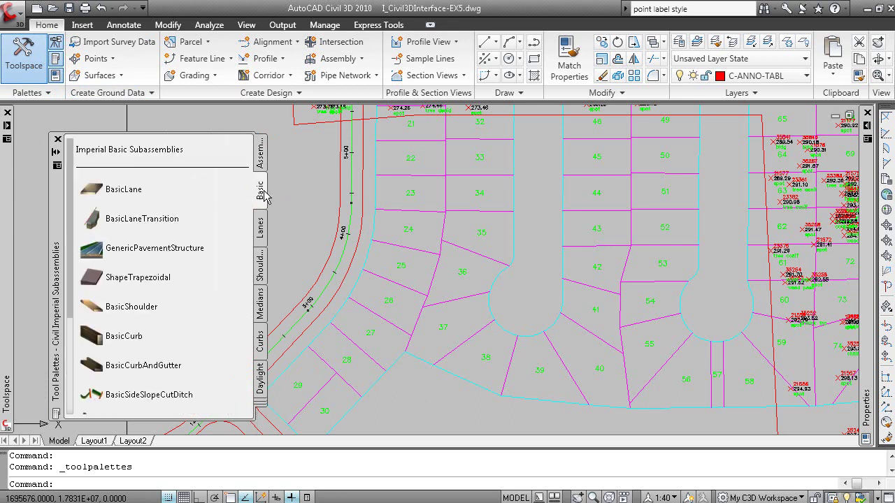
click(263, 227)
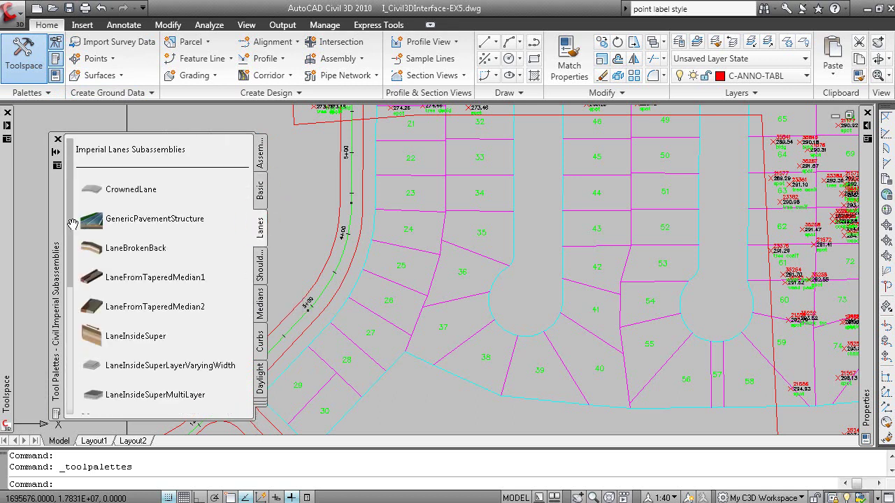
drag(56, 258, 55, 244)
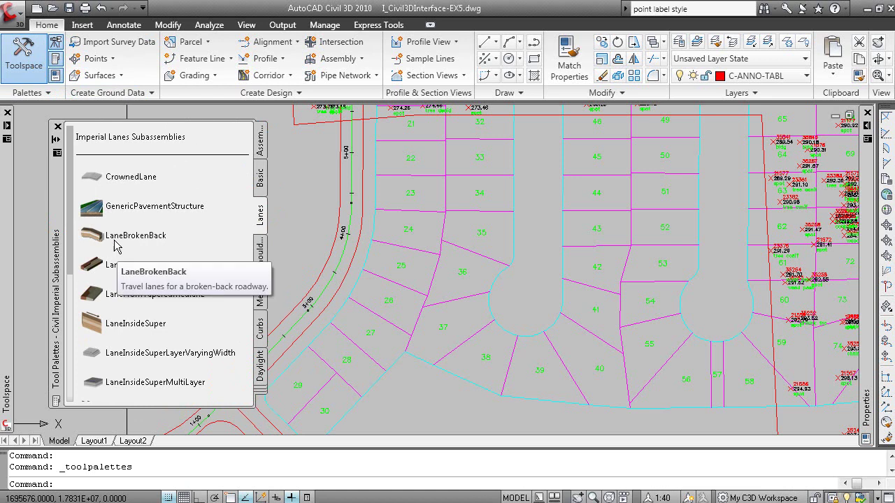
click(266, 182)
click(258, 141)
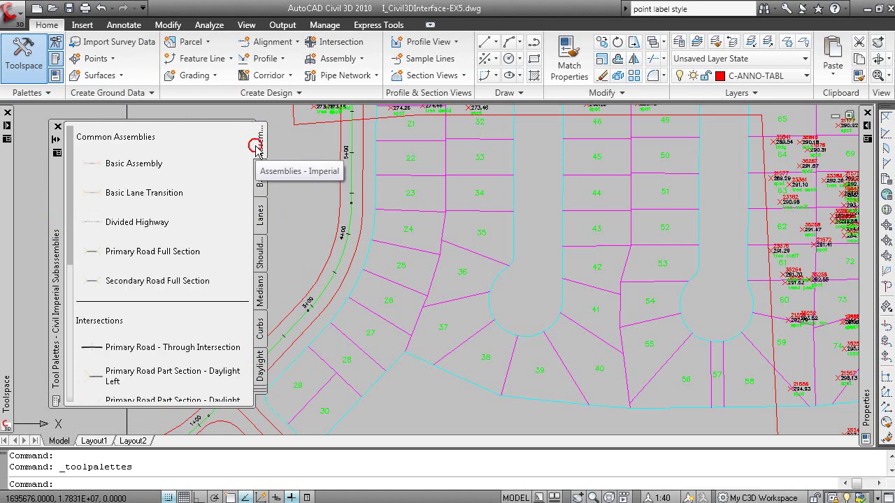
click(260, 216)
click(263, 263)
click(260, 297)
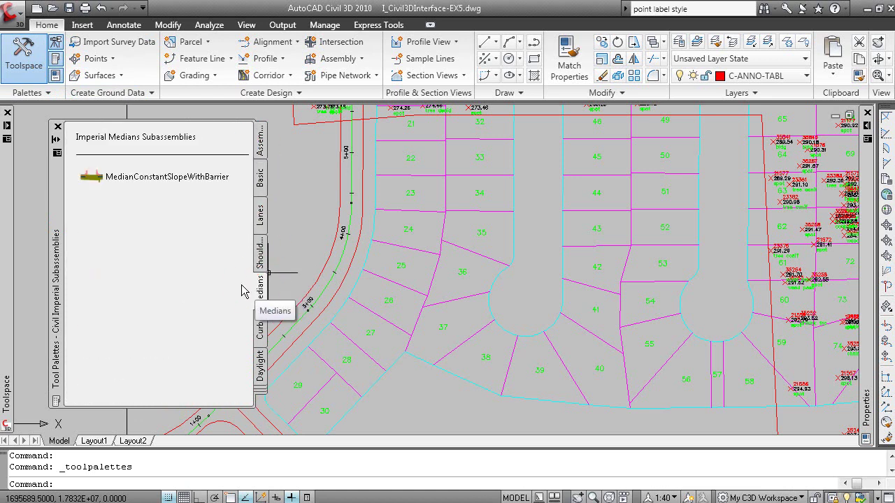
Step: Load the Civil Multiview Blocks palette group and view its External Works and Landscape tree palettes
right_click(58, 177)
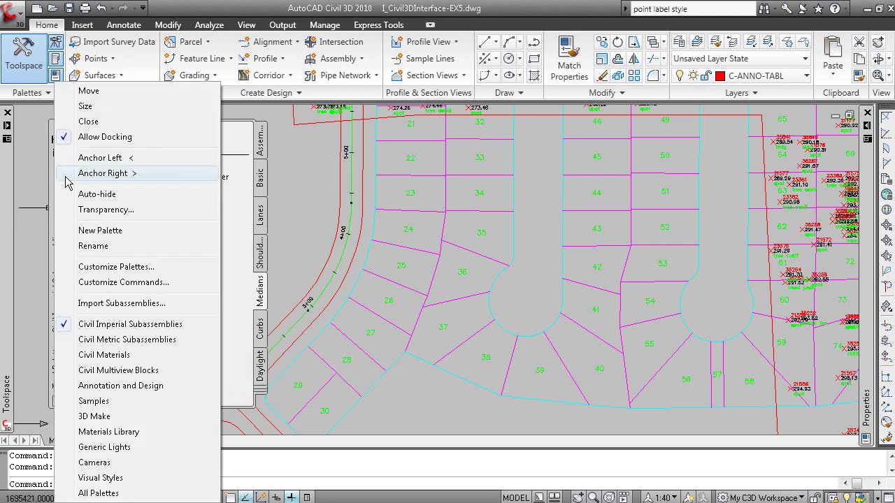
click(164, 370)
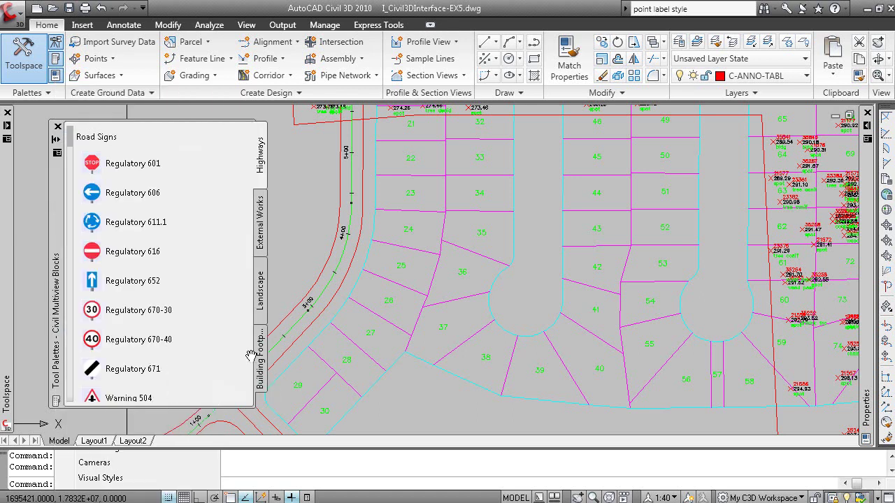
click(260, 237)
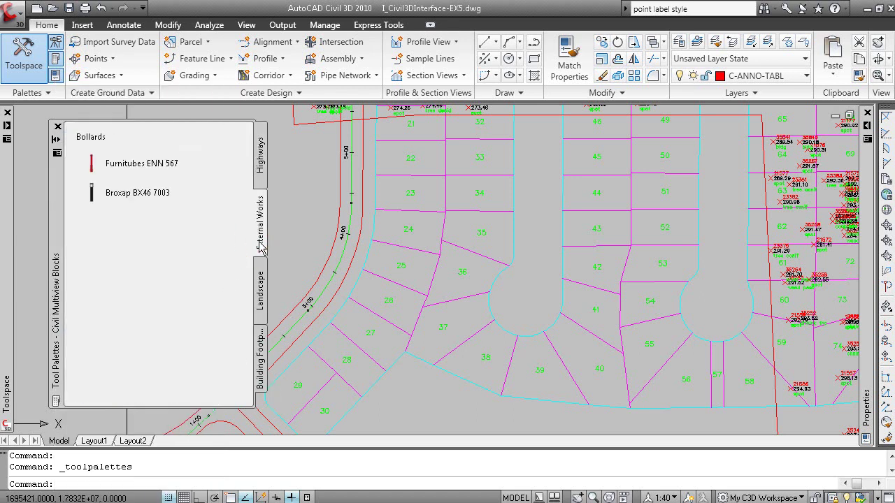
click(262, 288)
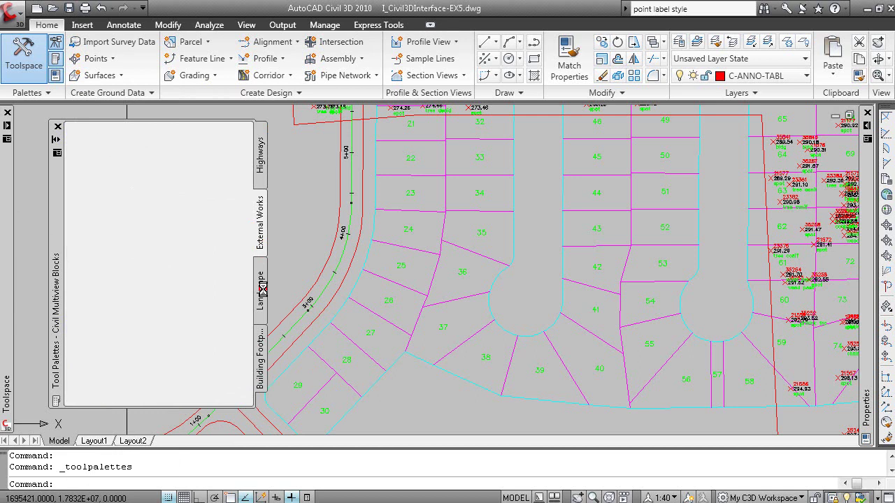
Step: Switch to the sample hatches and command tools group, view Command Tool Samples, then close the palettes
right_click(55, 199)
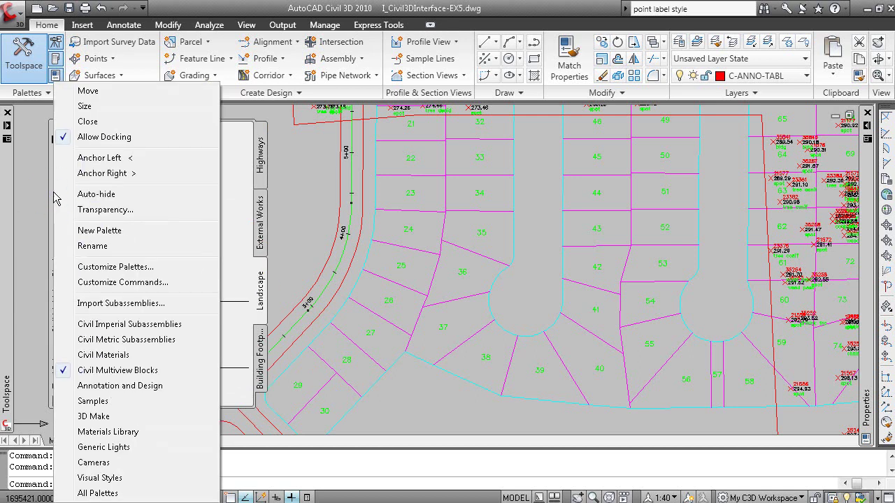
click(122, 401)
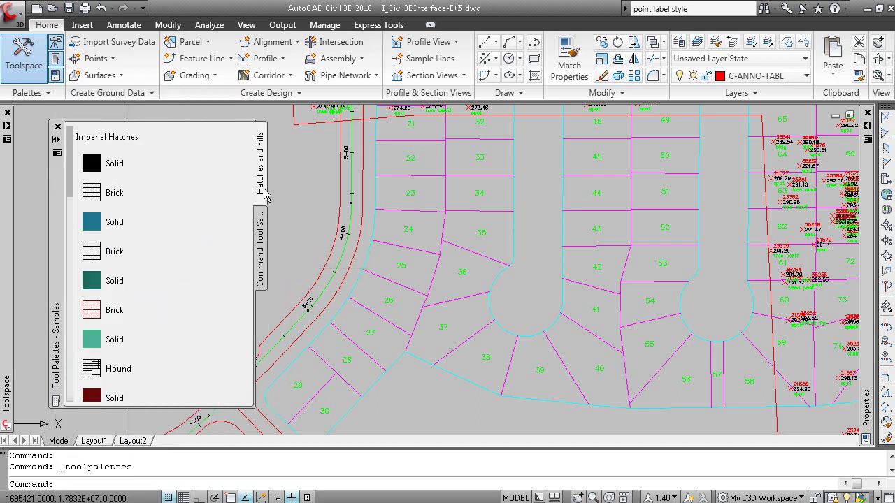
drag(103, 220, 231, 274)
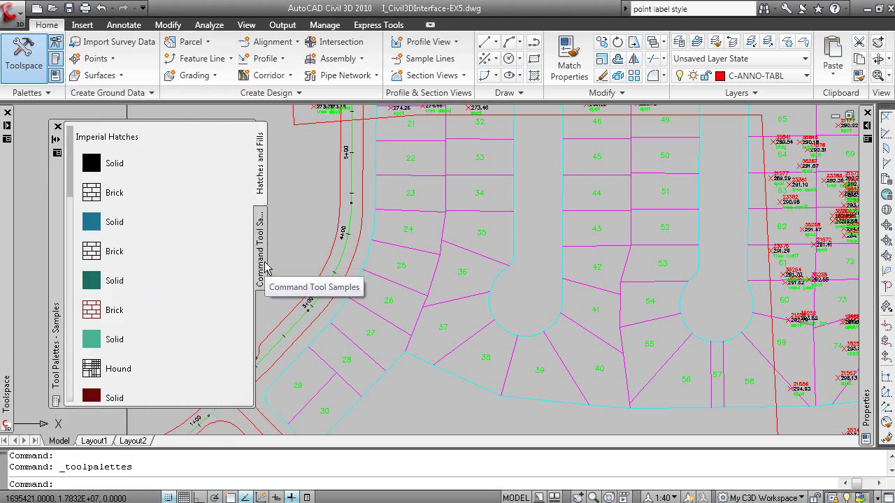
click(263, 266)
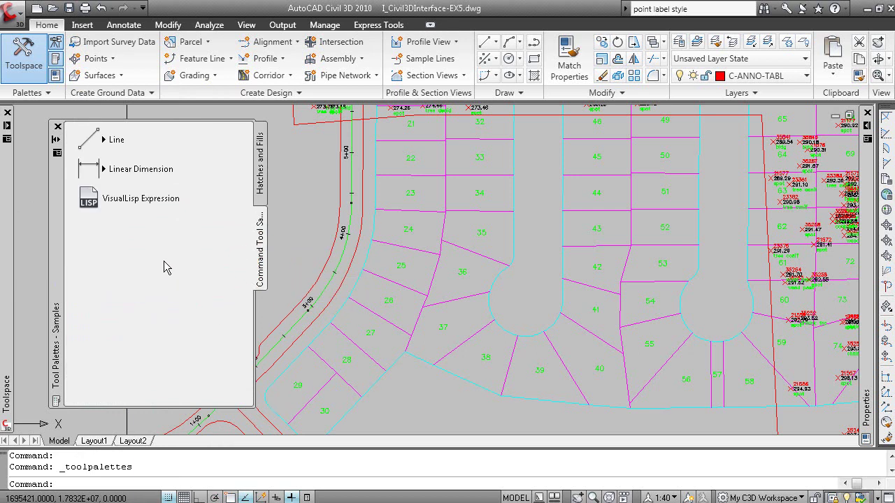
click(58, 128)
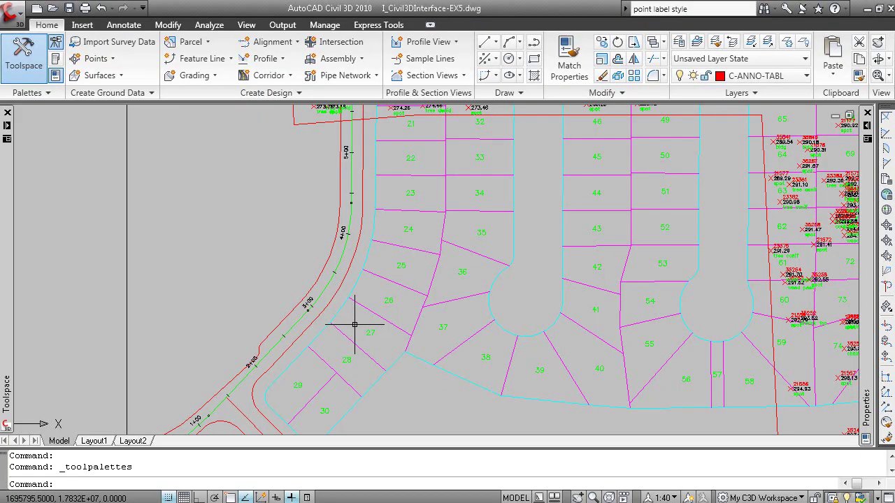
Step: Expand the collapsed Toolspace to the drawing Settings tree showing the Civil 3D description key set
mouse_move(5, 125)
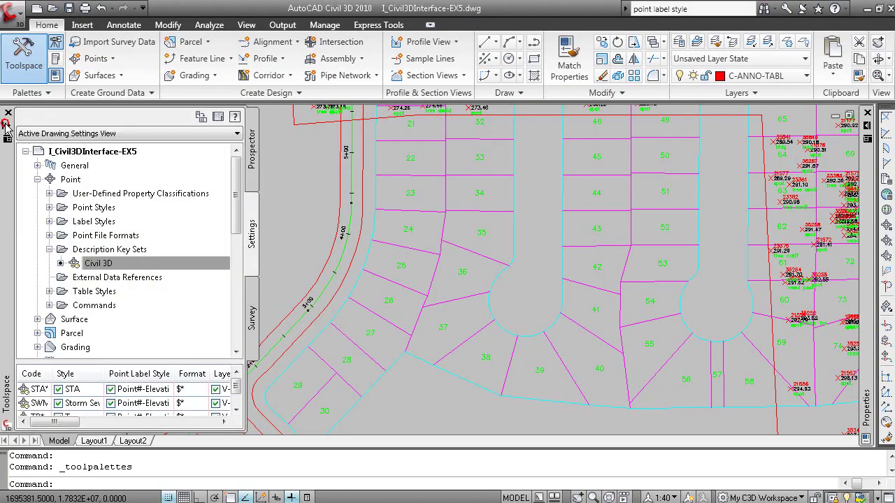
click(225, 258)
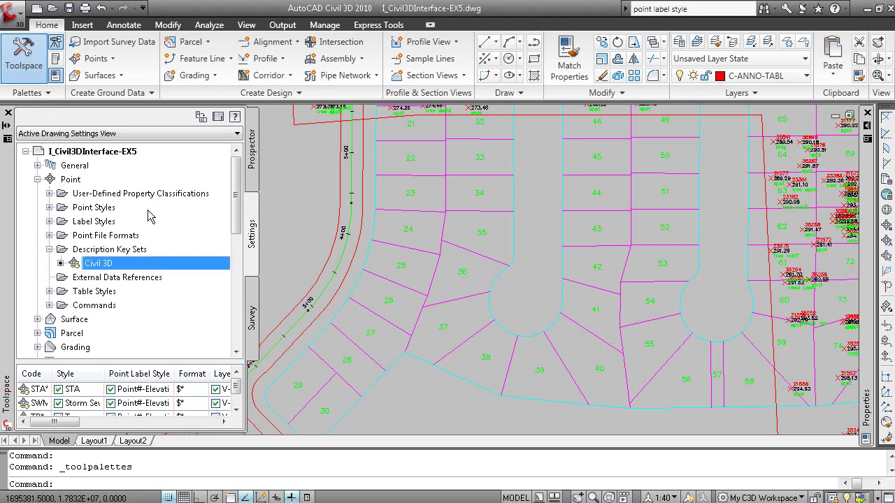
Step: Open the Toolbox, expand Reports Manager > Parcel, and select Area_Report
click(49, 93)
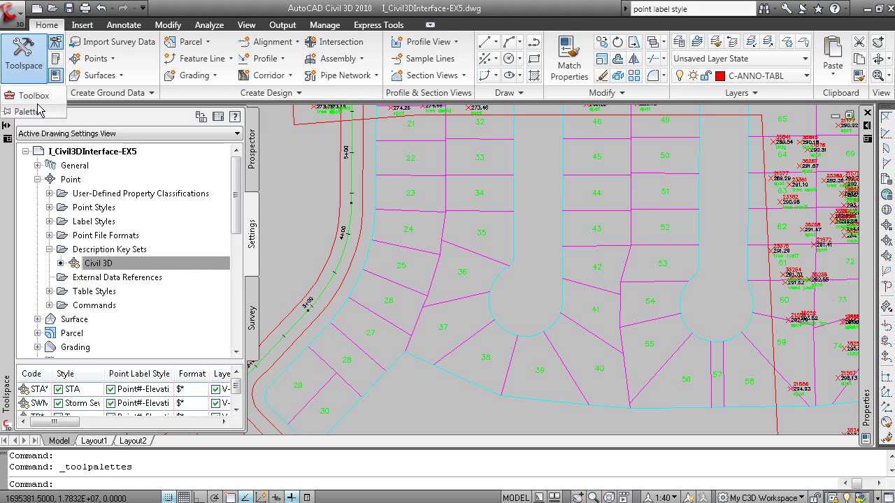
click(29, 98)
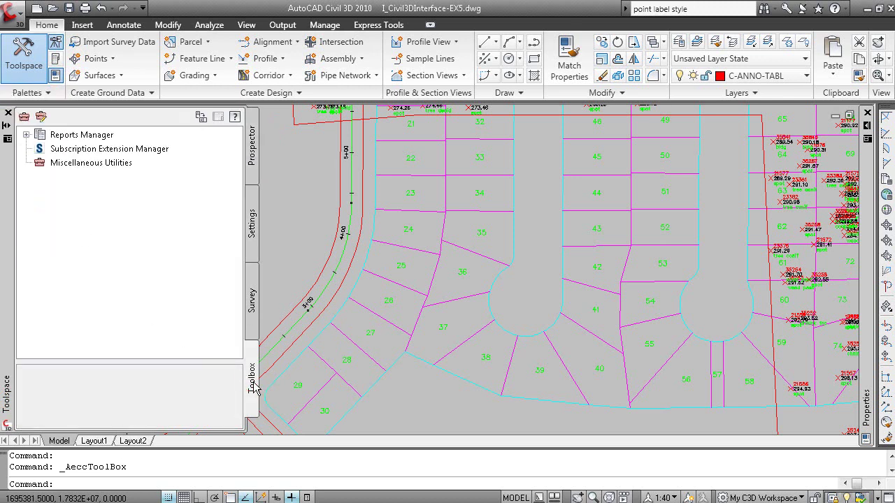
click(27, 134)
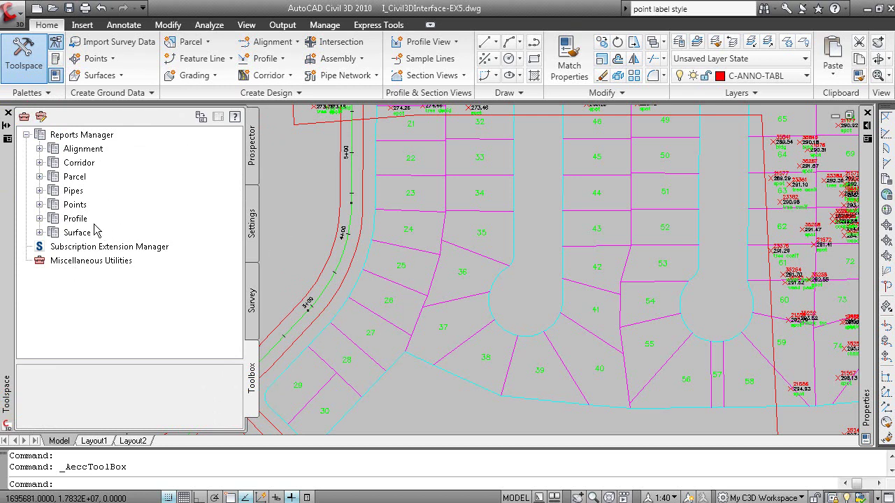
click(40, 176)
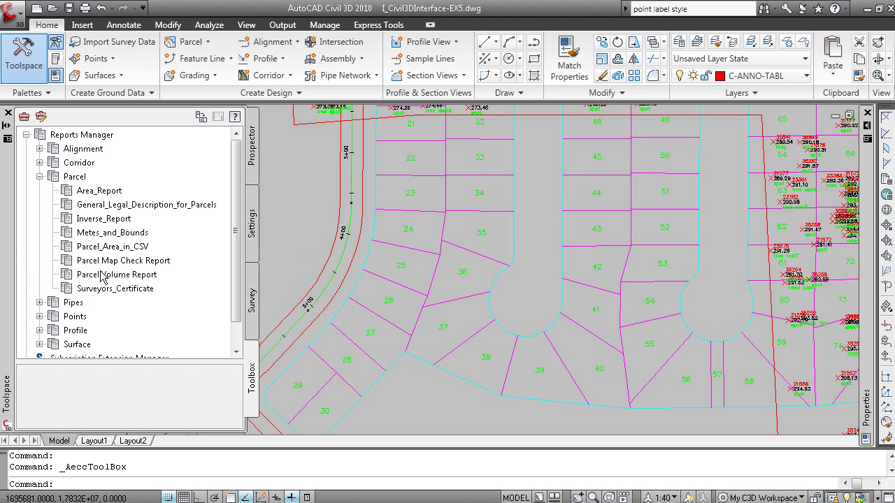
click(104, 192)
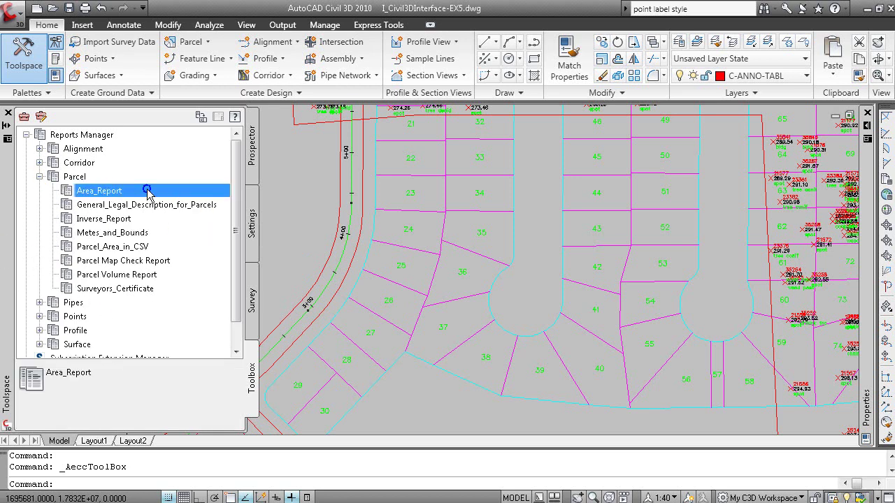
Step: Execute the Area_Report parcel report for all objects and dismiss the resulting error message
right_click(146, 190)
click(203, 199)
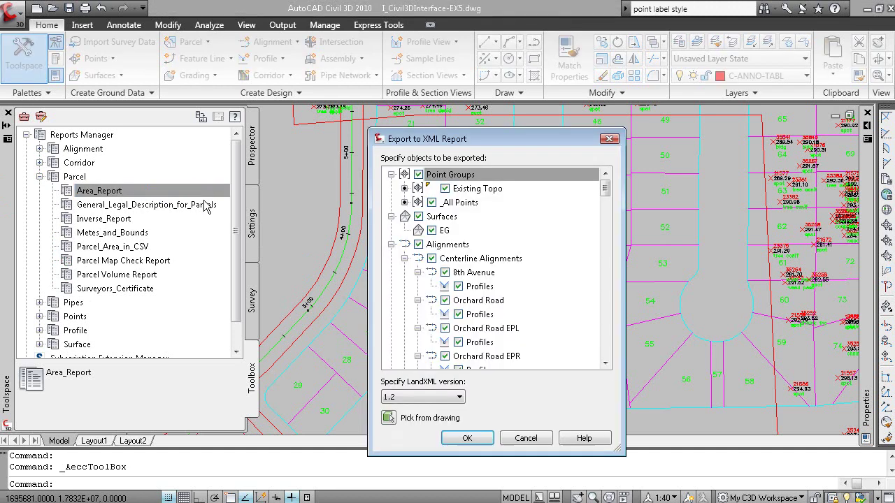
drag(438, 142, 420, 110)
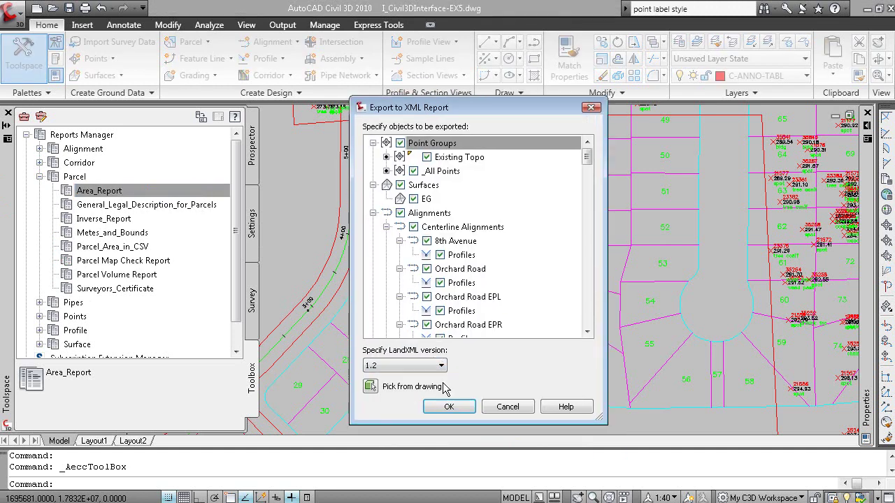
click(451, 406)
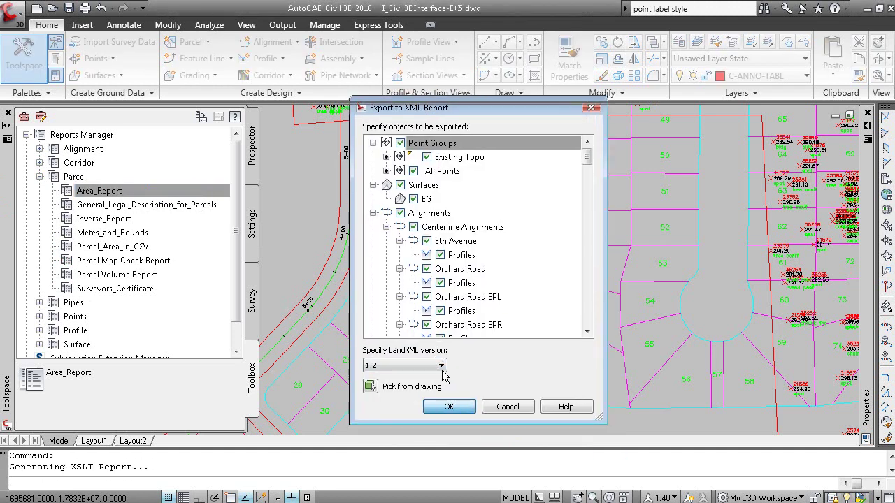
click(572, 292)
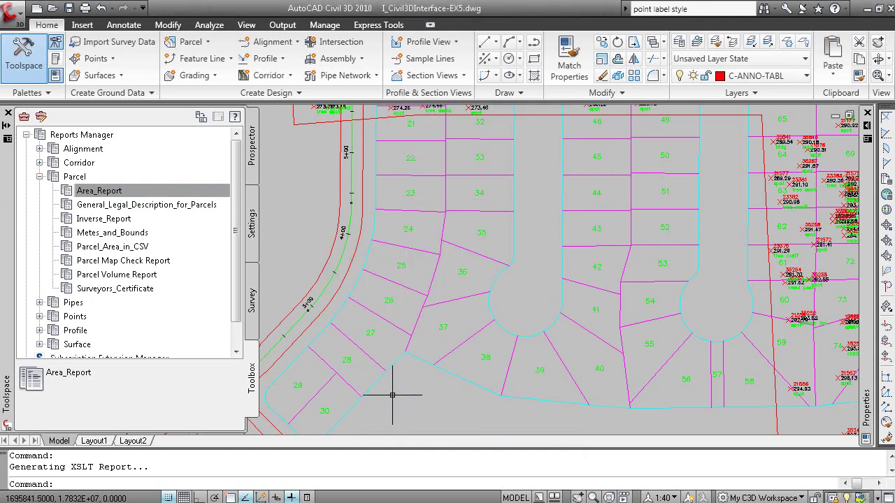
scroll(462, 299, down, 5)
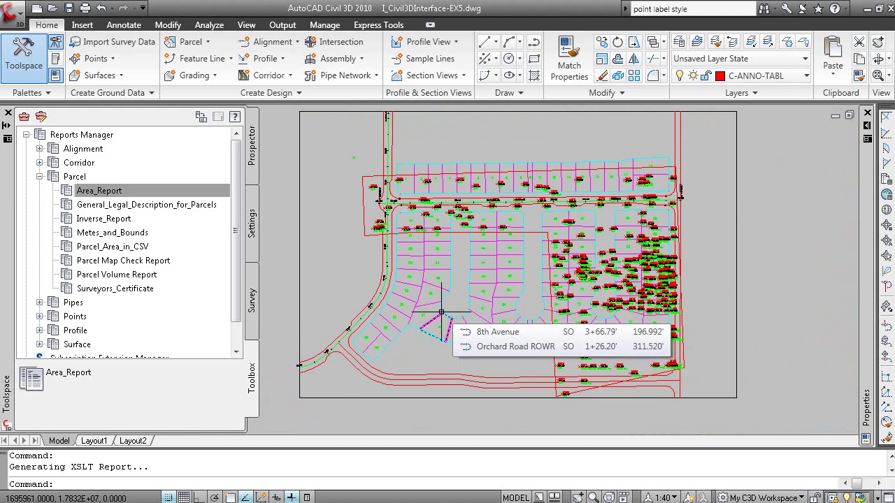
Step: Execute the General_Legal_Description_for_Parcels report for all objects and dismiss the error message
click(185, 205)
right_click(183, 207)
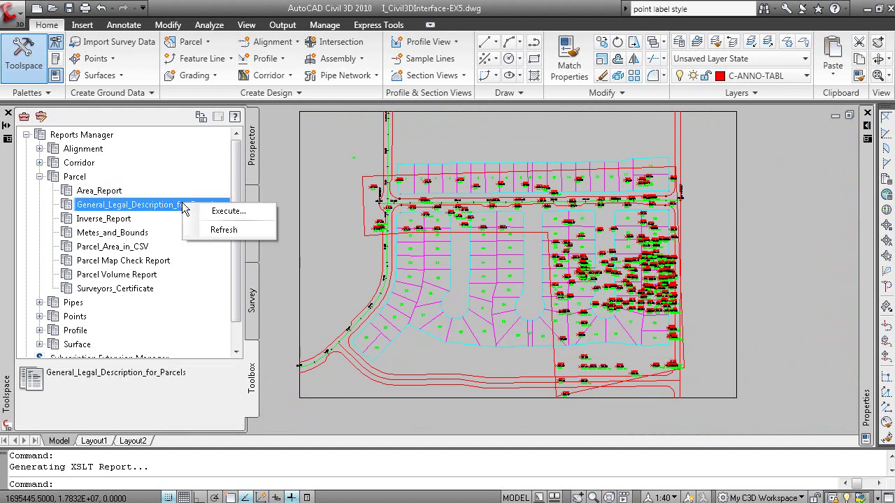
click(222, 210)
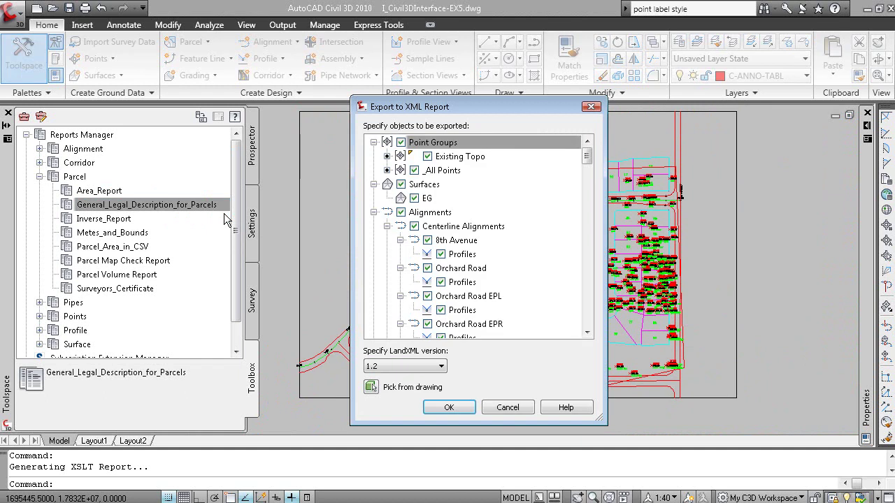
click(443, 409)
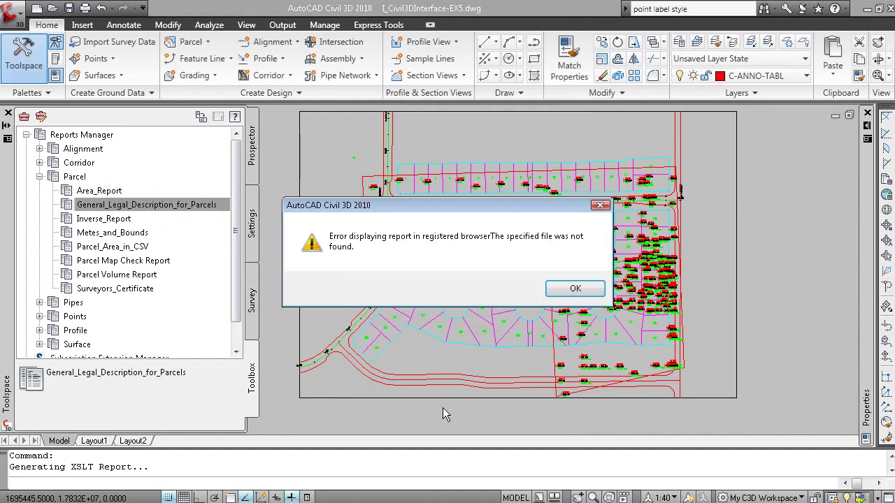
click(573, 286)
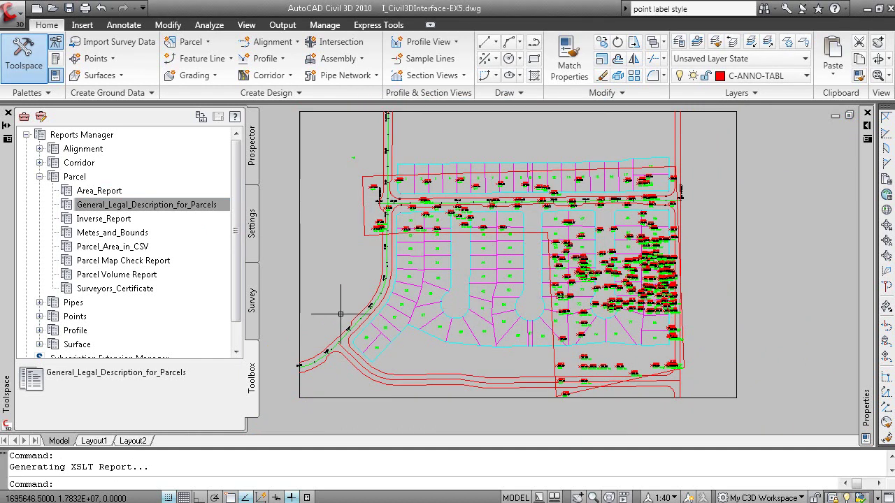
Step: Pan the whole subdivision into view and collapse the Parcel report list
scroll(502, 308, down, 3)
middle_drag(542, 327, 566, 314)
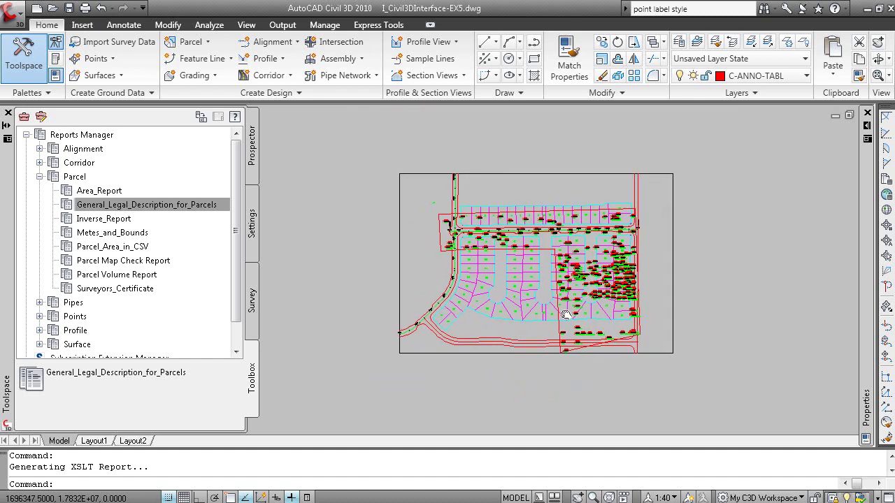
click(237, 353)
click(237, 353)
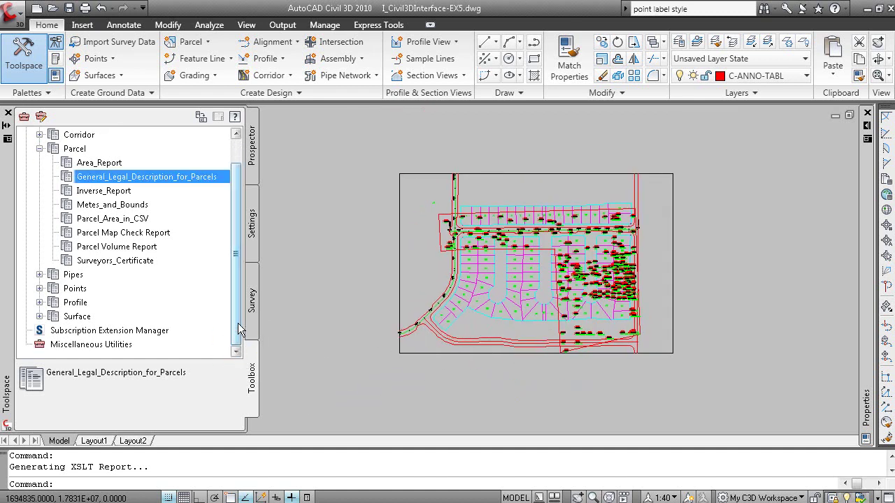
scroll(237, 329, up, 2)
click(40, 176)
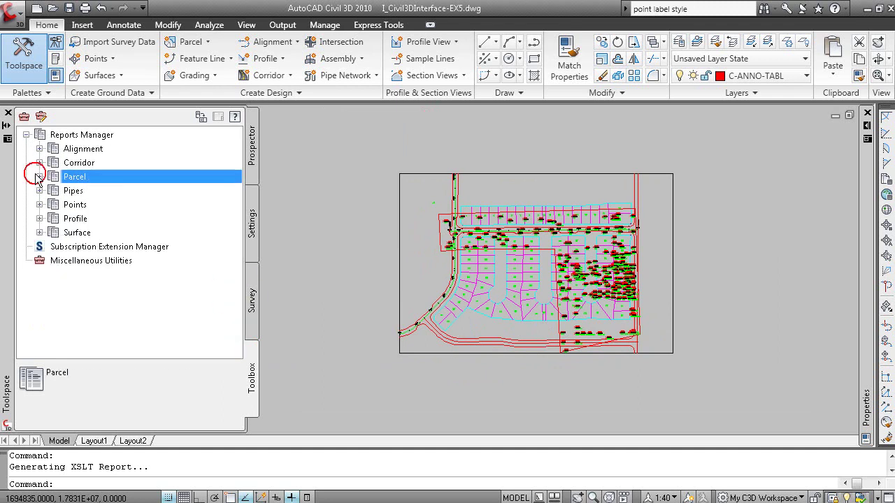